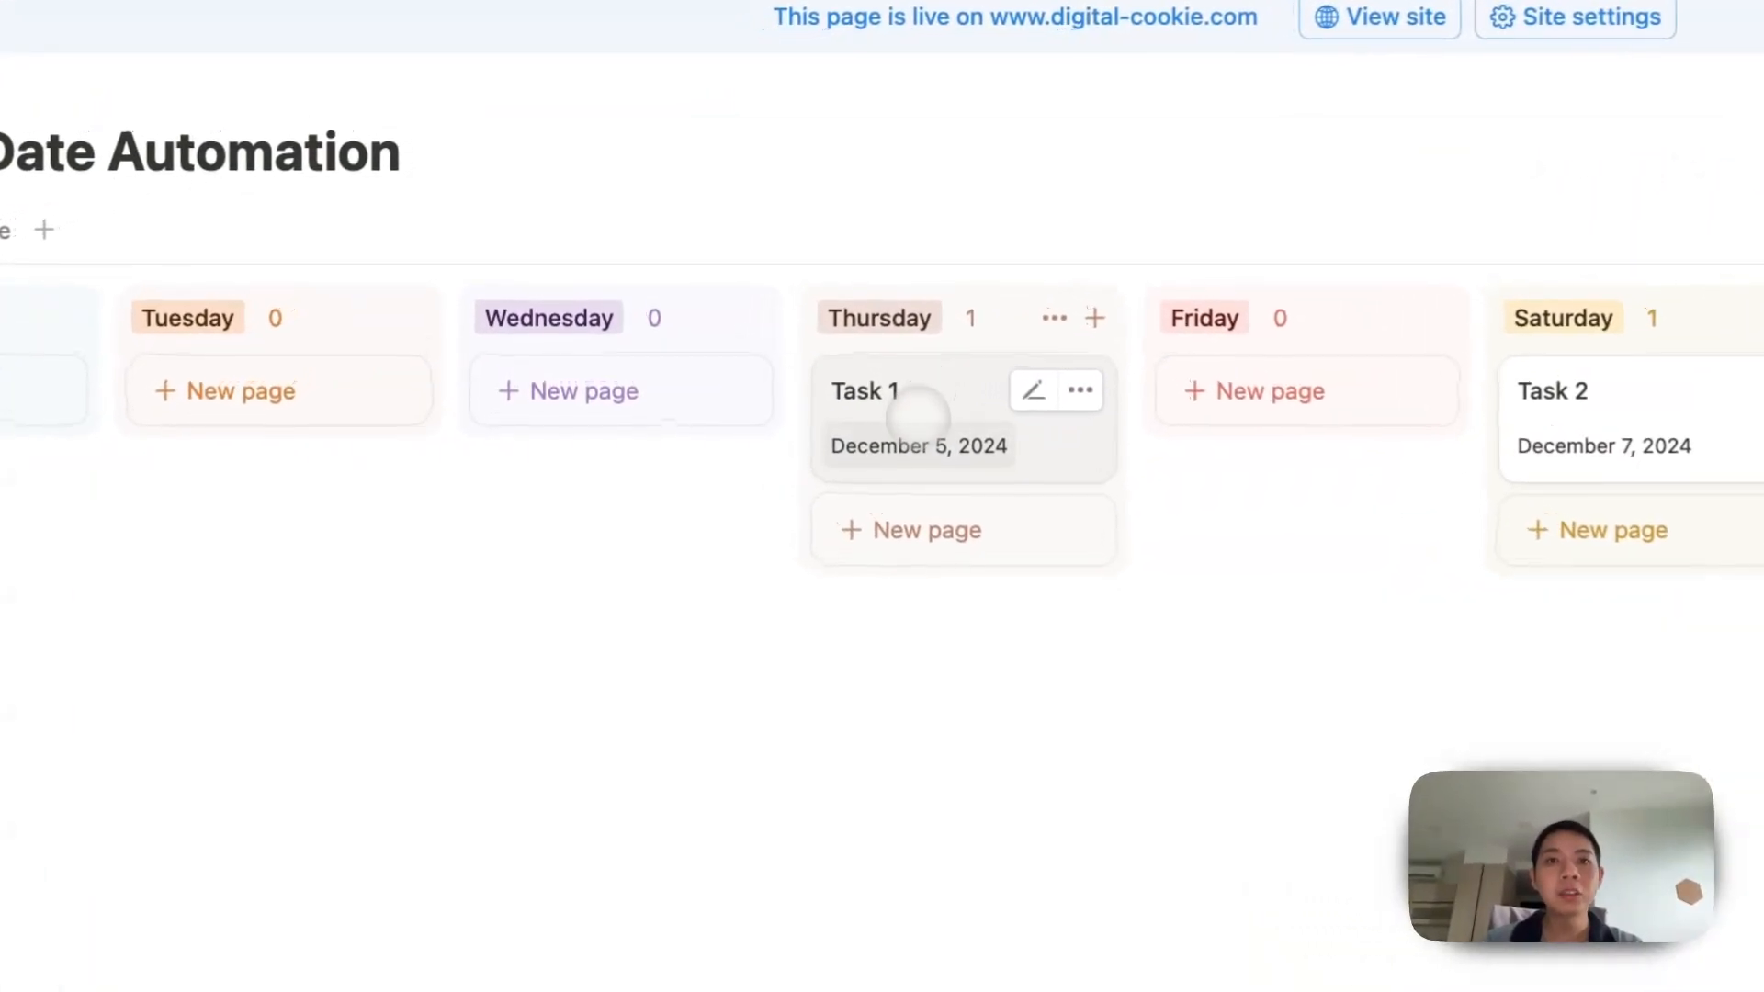
- Move the Task 1 card from Thursday to the Wednesday column and onward to the Tuesday column
{"action": "left_click", "coordinate": [915, 448]}
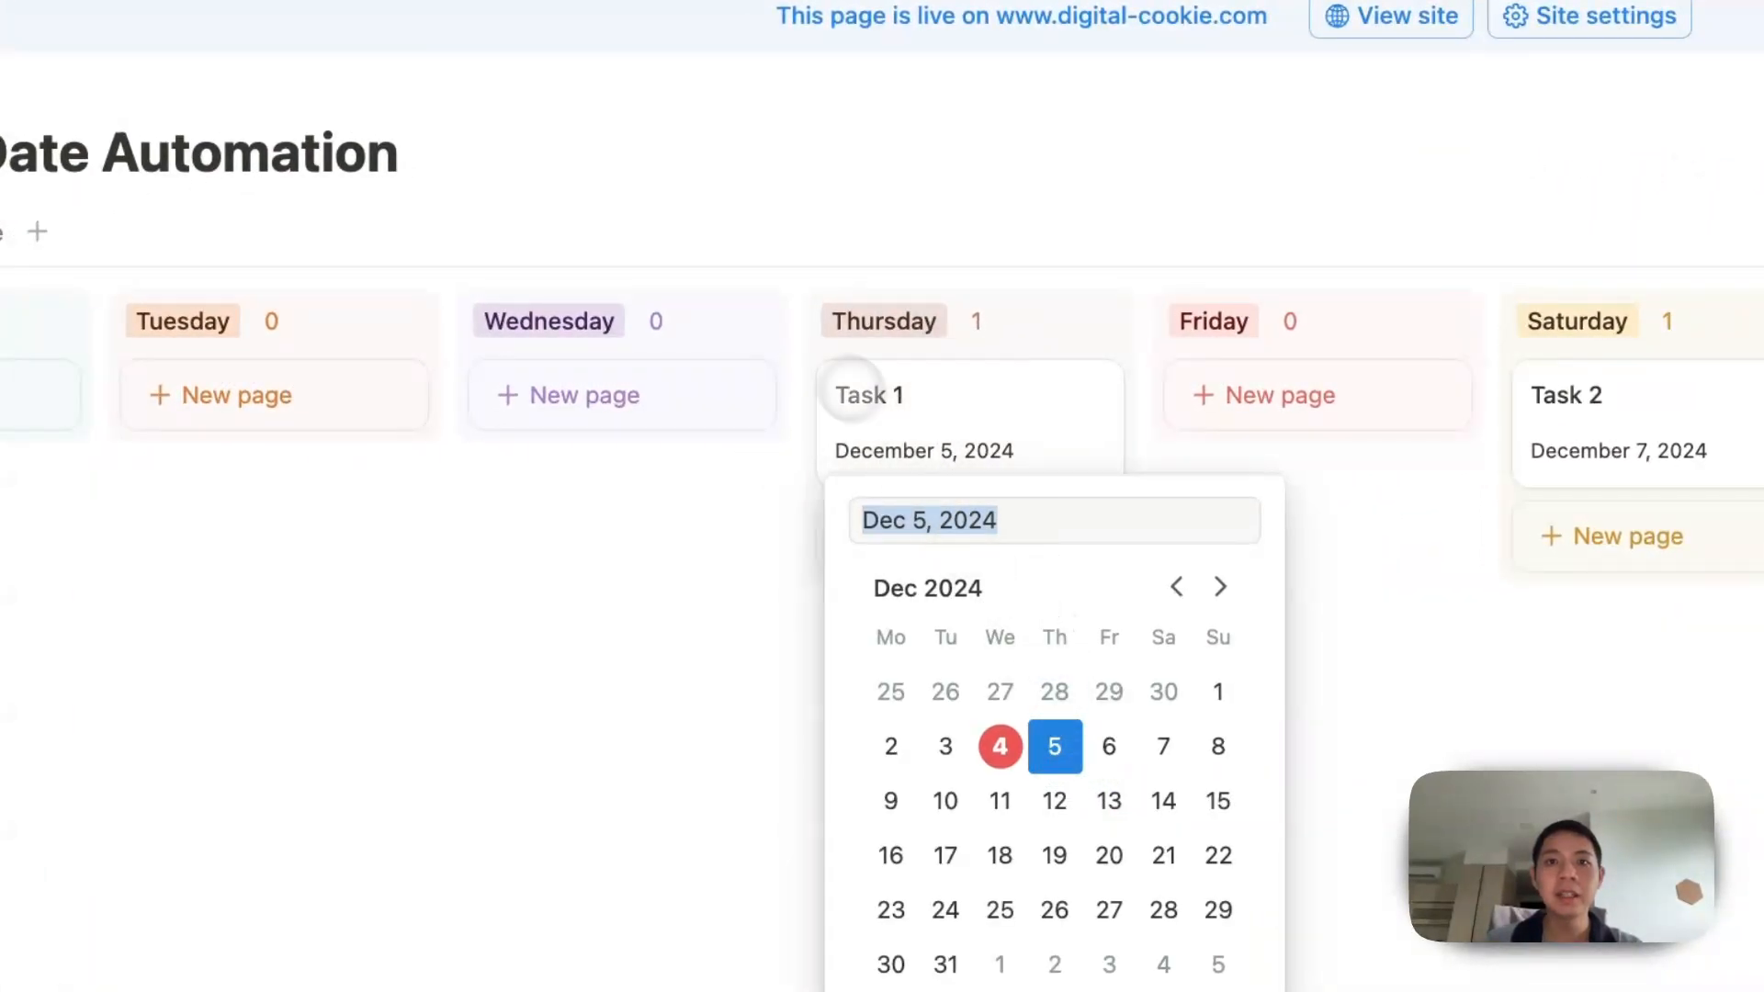
{"action": "left_click", "coordinate": [799, 552]}
{"action": "left_click_drag", "start_coordinate": [919, 439], "coordinate": [607, 395]}
{"action": "left_click", "coordinate": [813, 790]}
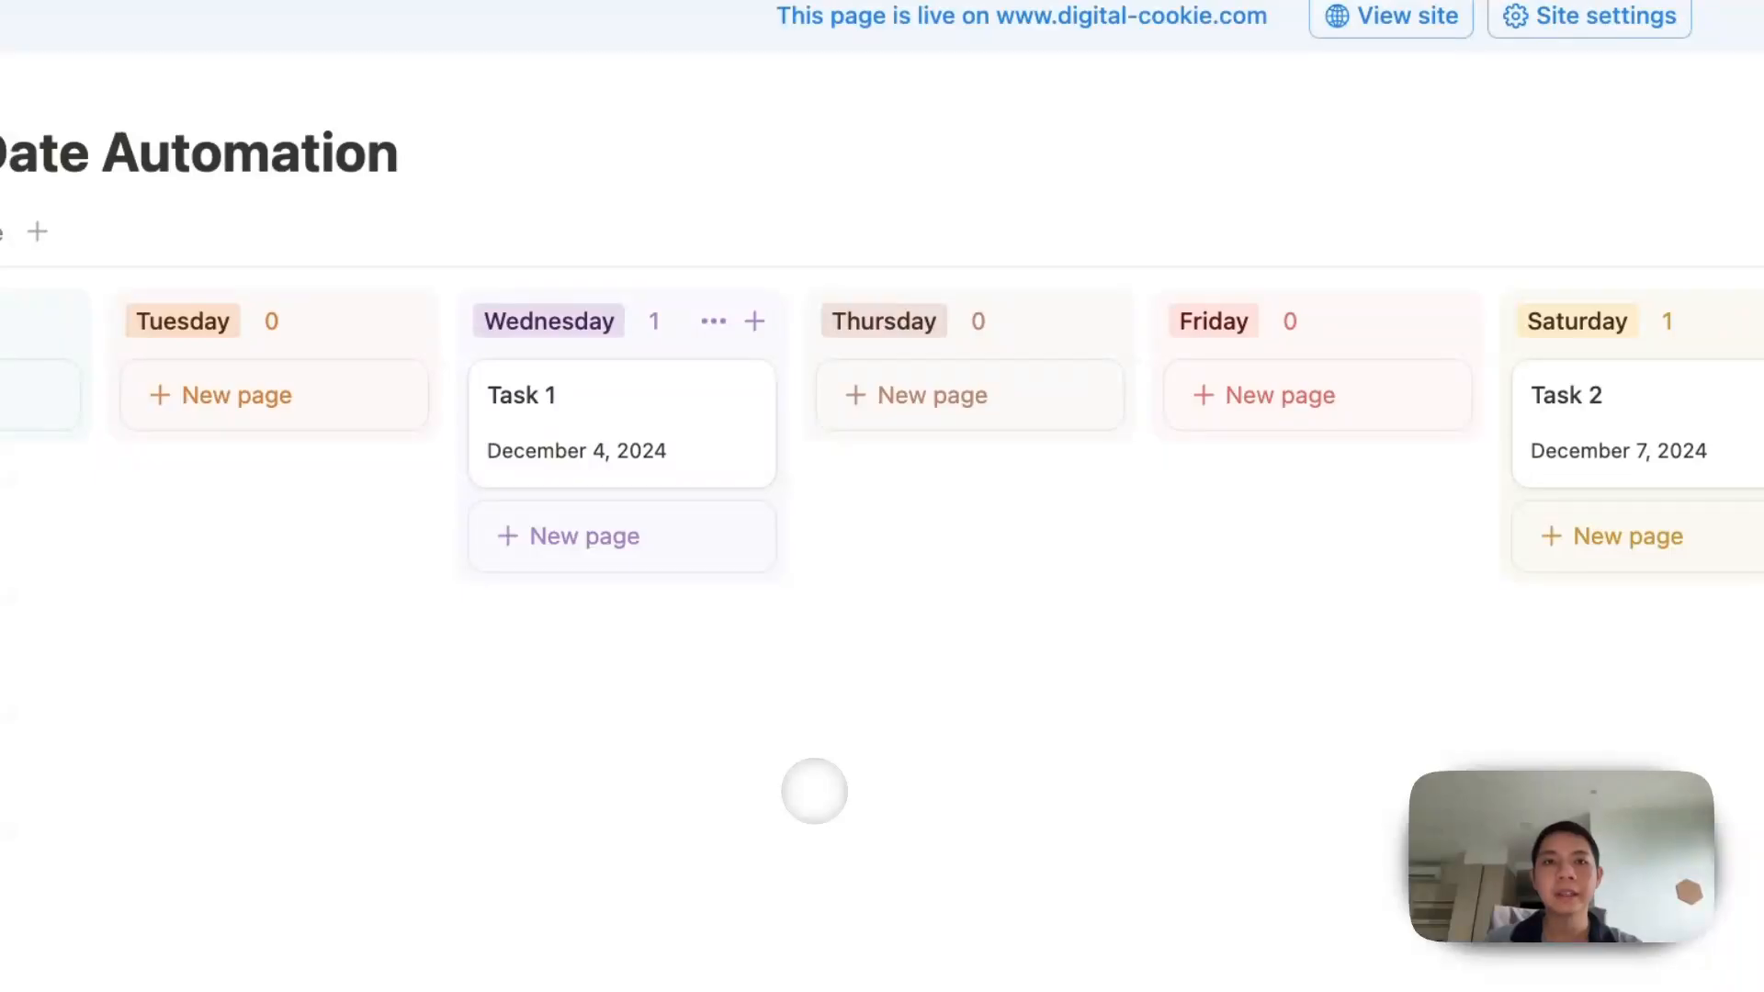
{"action": "left_click_drag", "start_coordinate": [599, 443], "coordinate": [333, 382]}
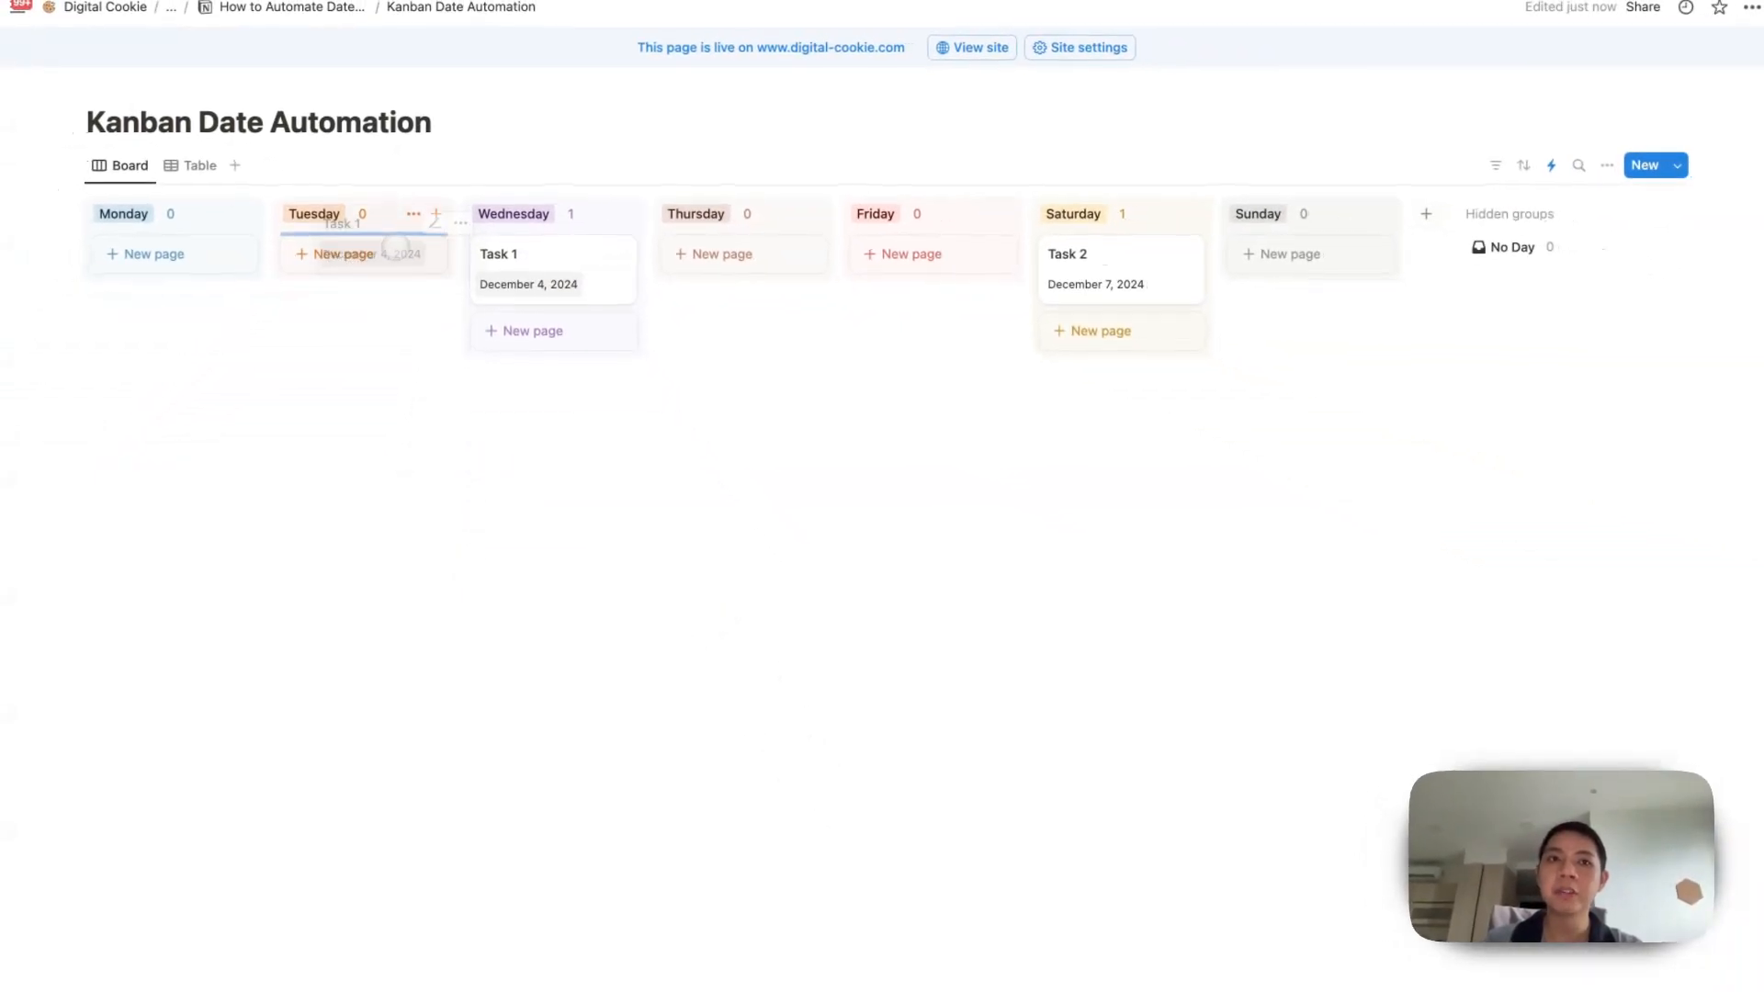
{"action": "left_click_drag", "start_coordinate": [396, 246], "coordinate": [433, 338]}
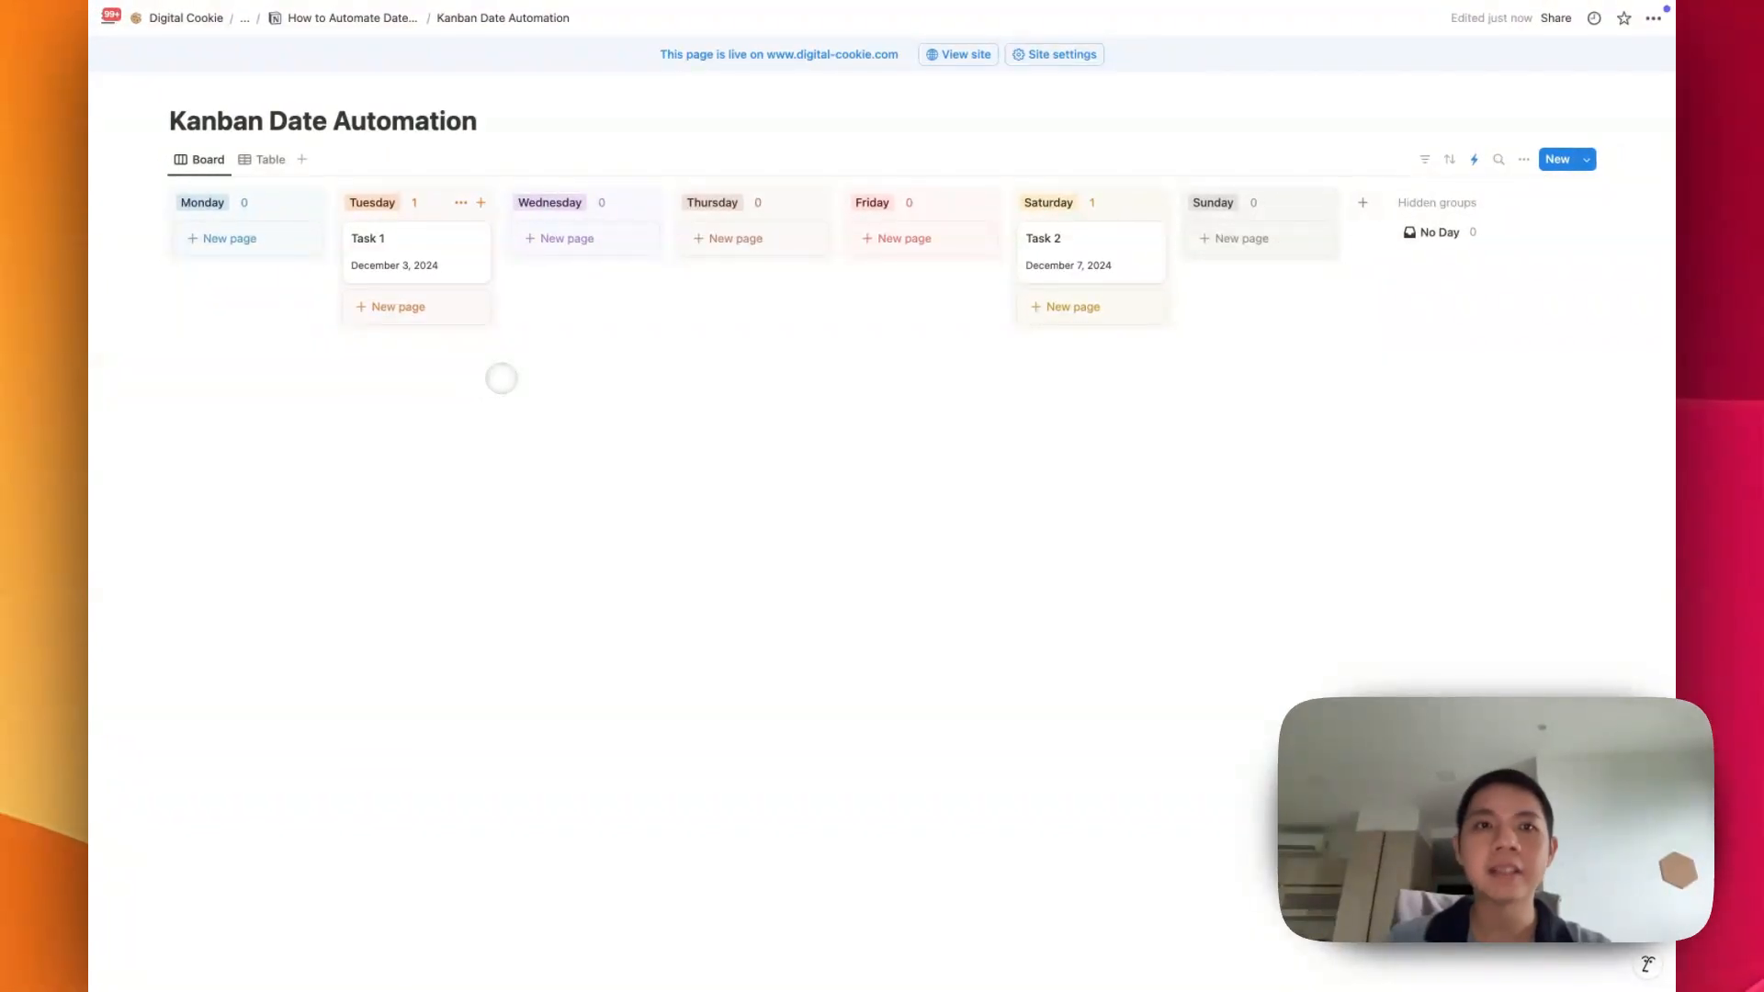
- Check the Task 1 card's date and view the board's list of automations
{"action": "left_click", "coordinate": [394, 264]}
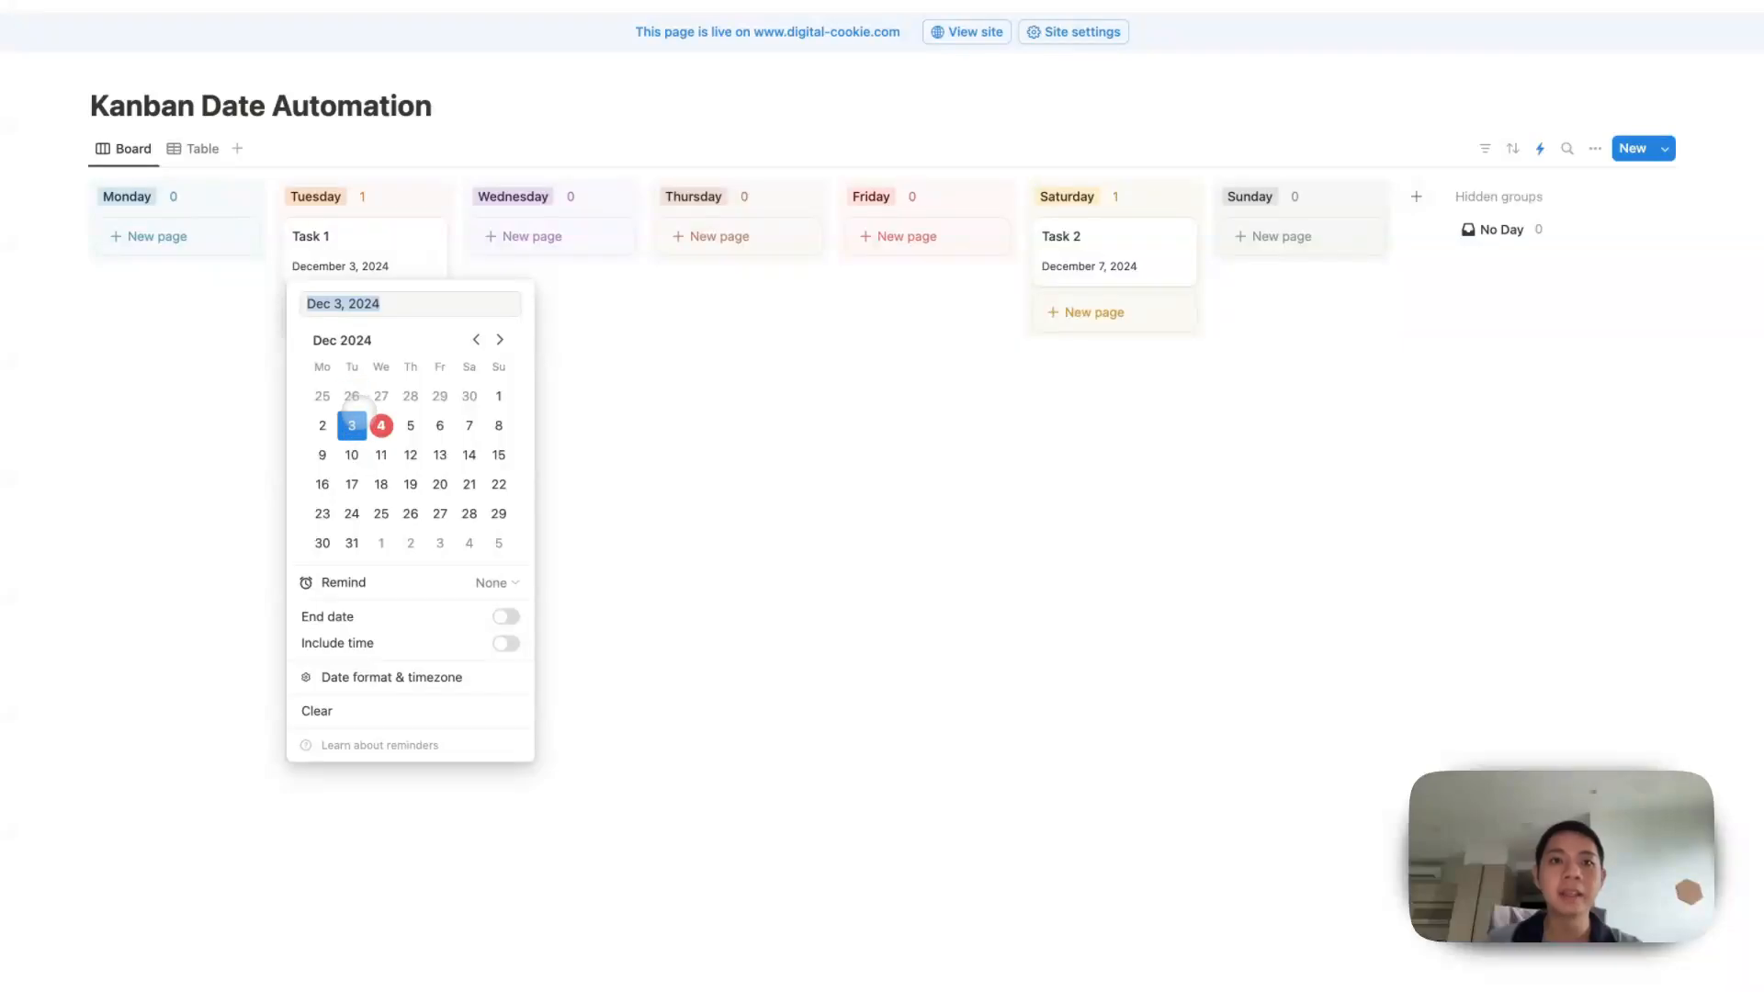
{"action": "left_click", "coordinate": [705, 462]}
{"action": "left_click", "coordinate": [923, 504]}
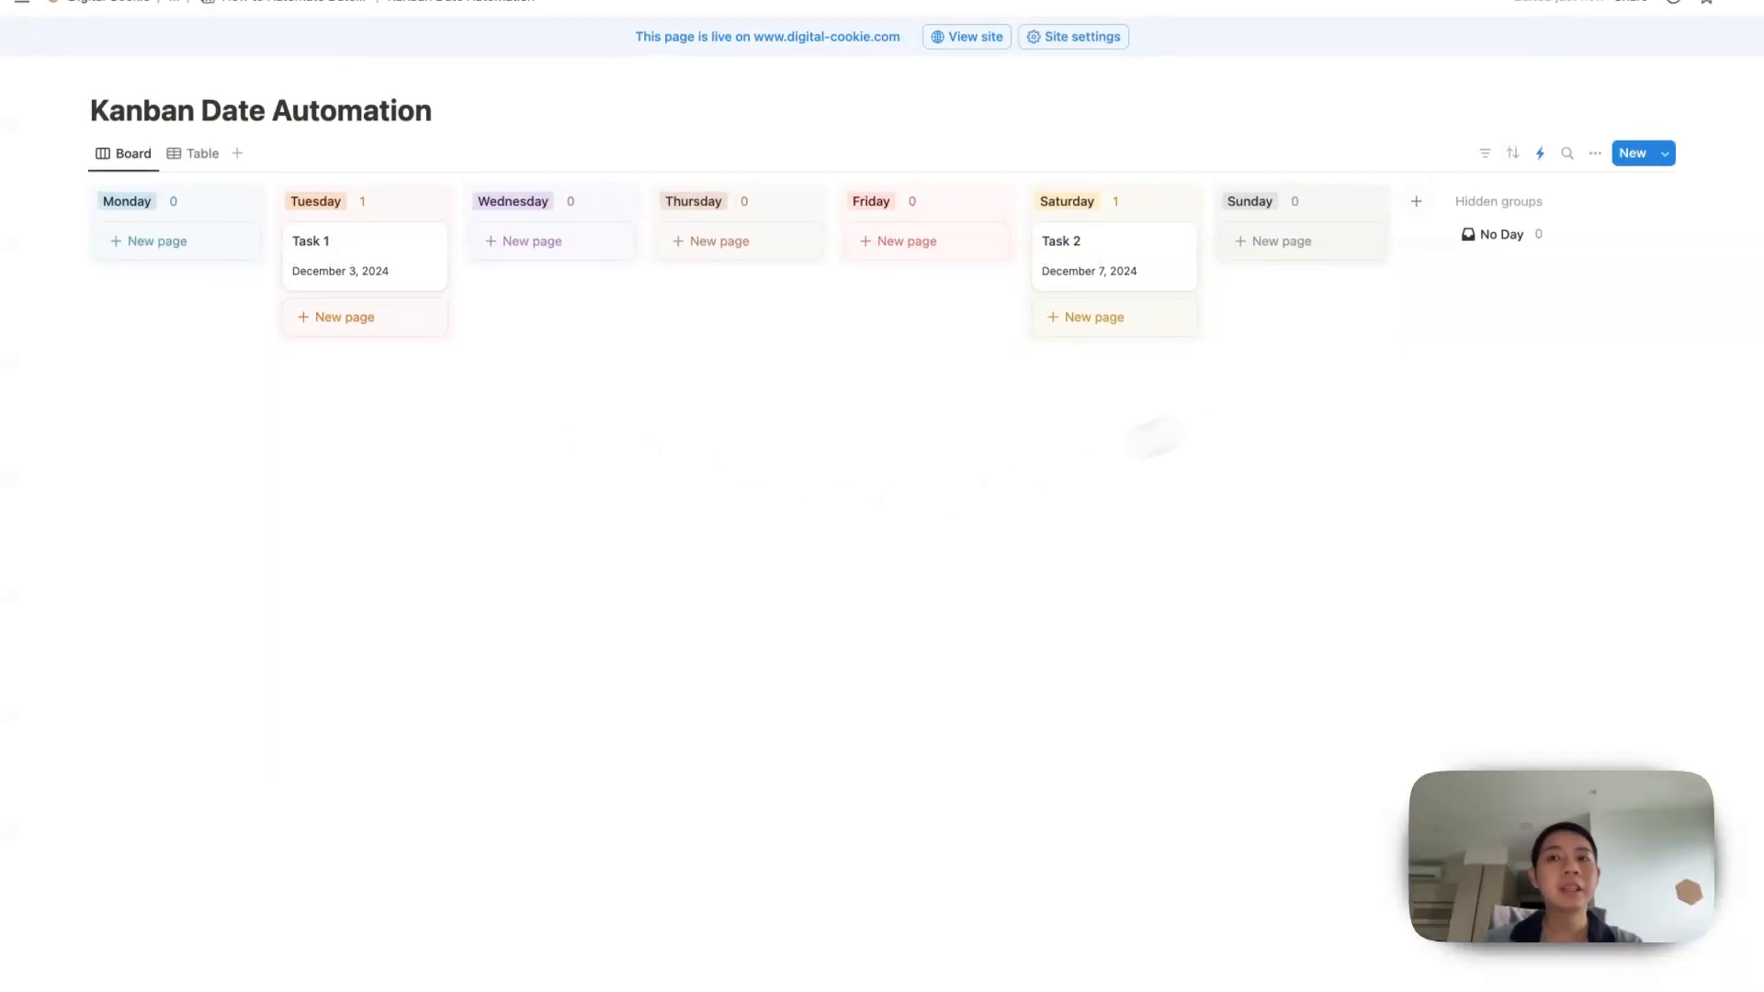
{"action": "left_click", "coordinate": [1540, 152]}
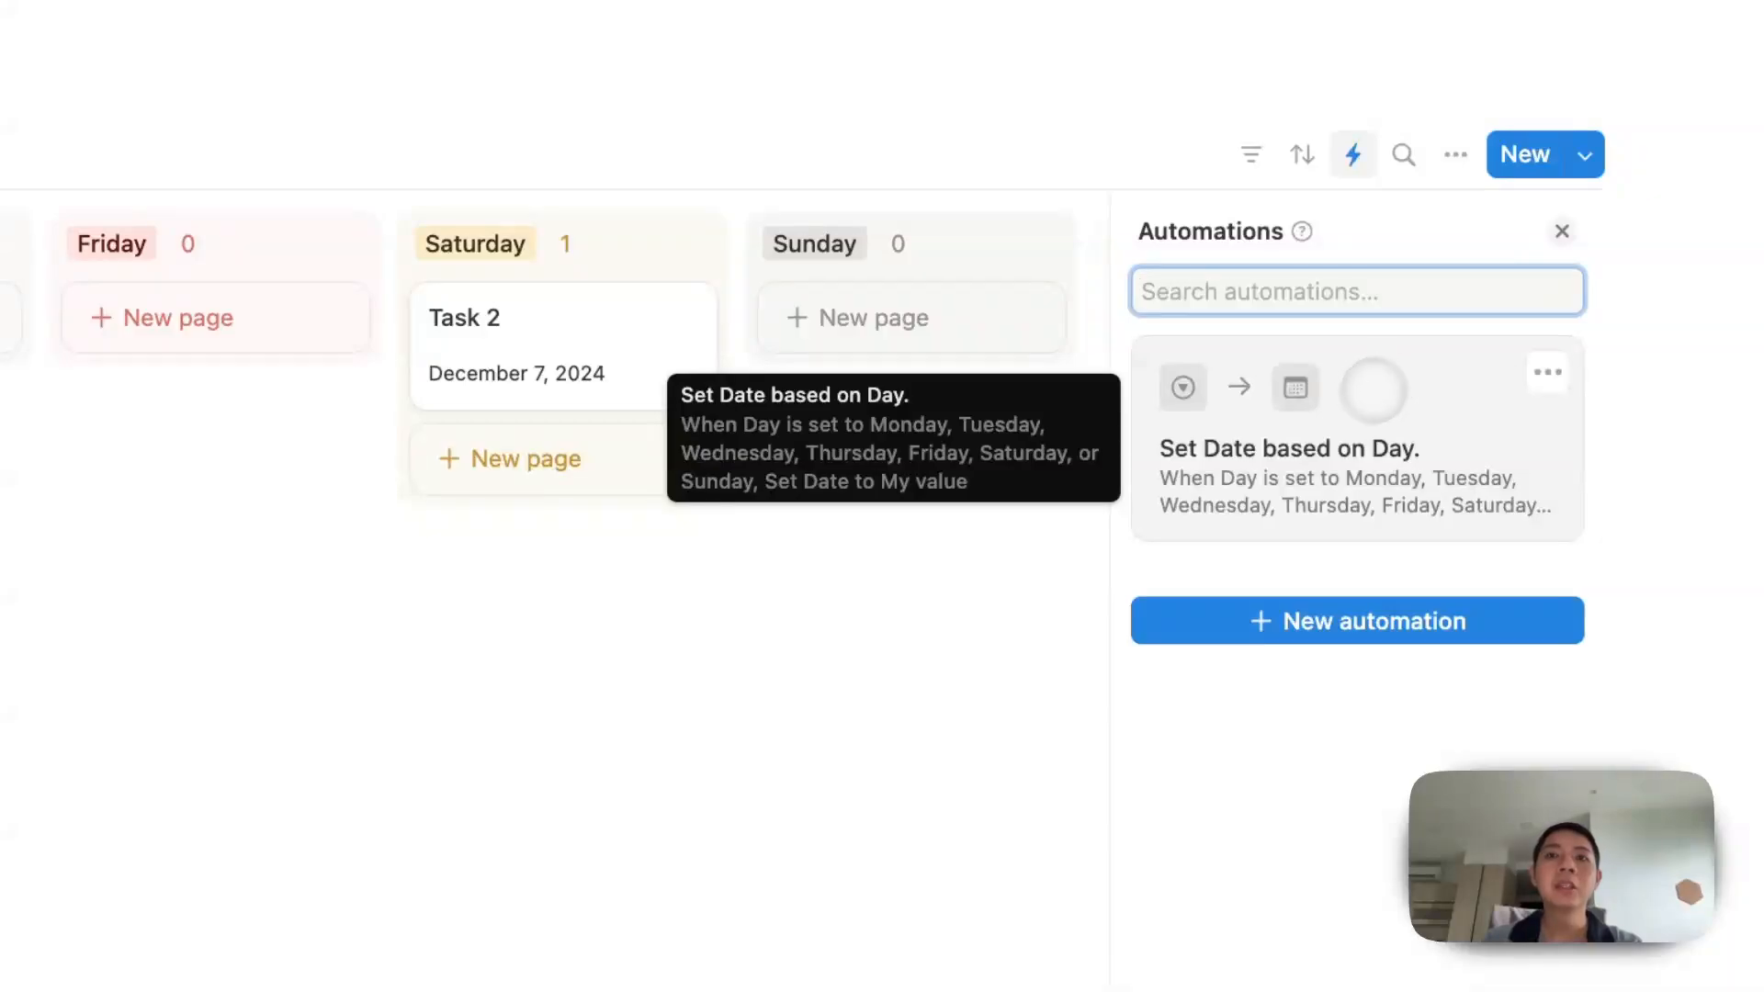
{"action": "left_click", "coordinate": [518, 839]}
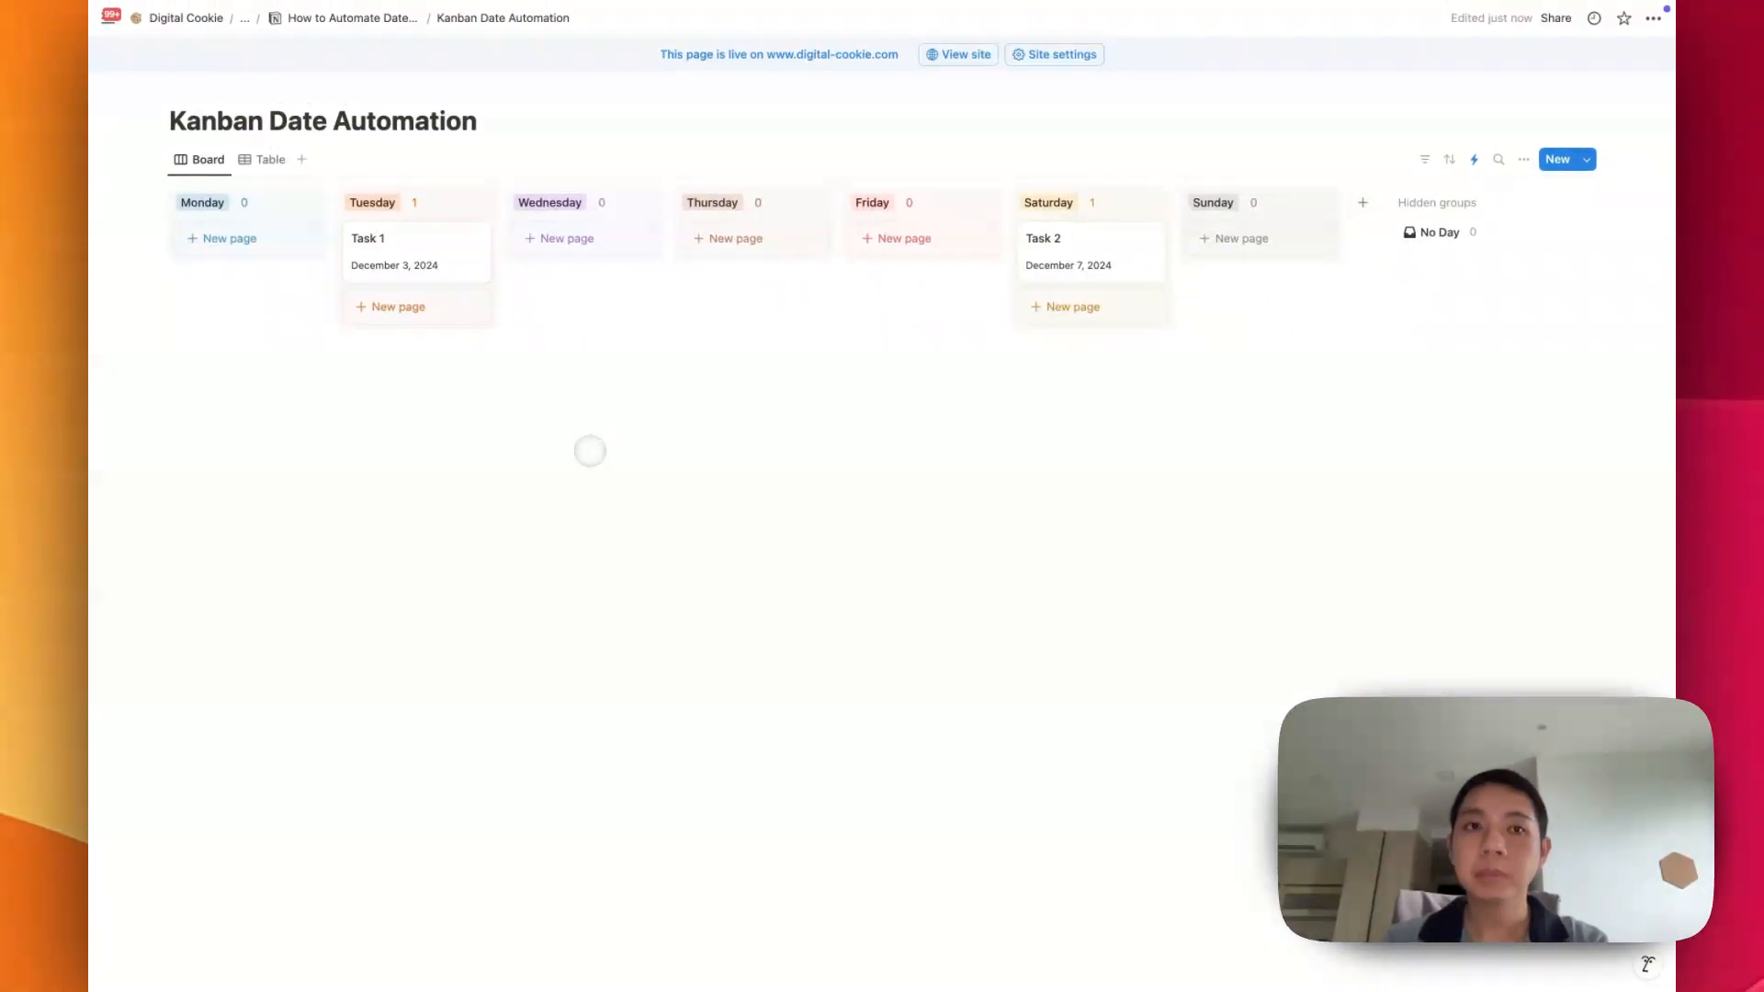
- Move the Task 1 card to the Friday column
{"action": "left_click_drag", "start_coordinate": [446, 253], "coordinate": [910, 307]}
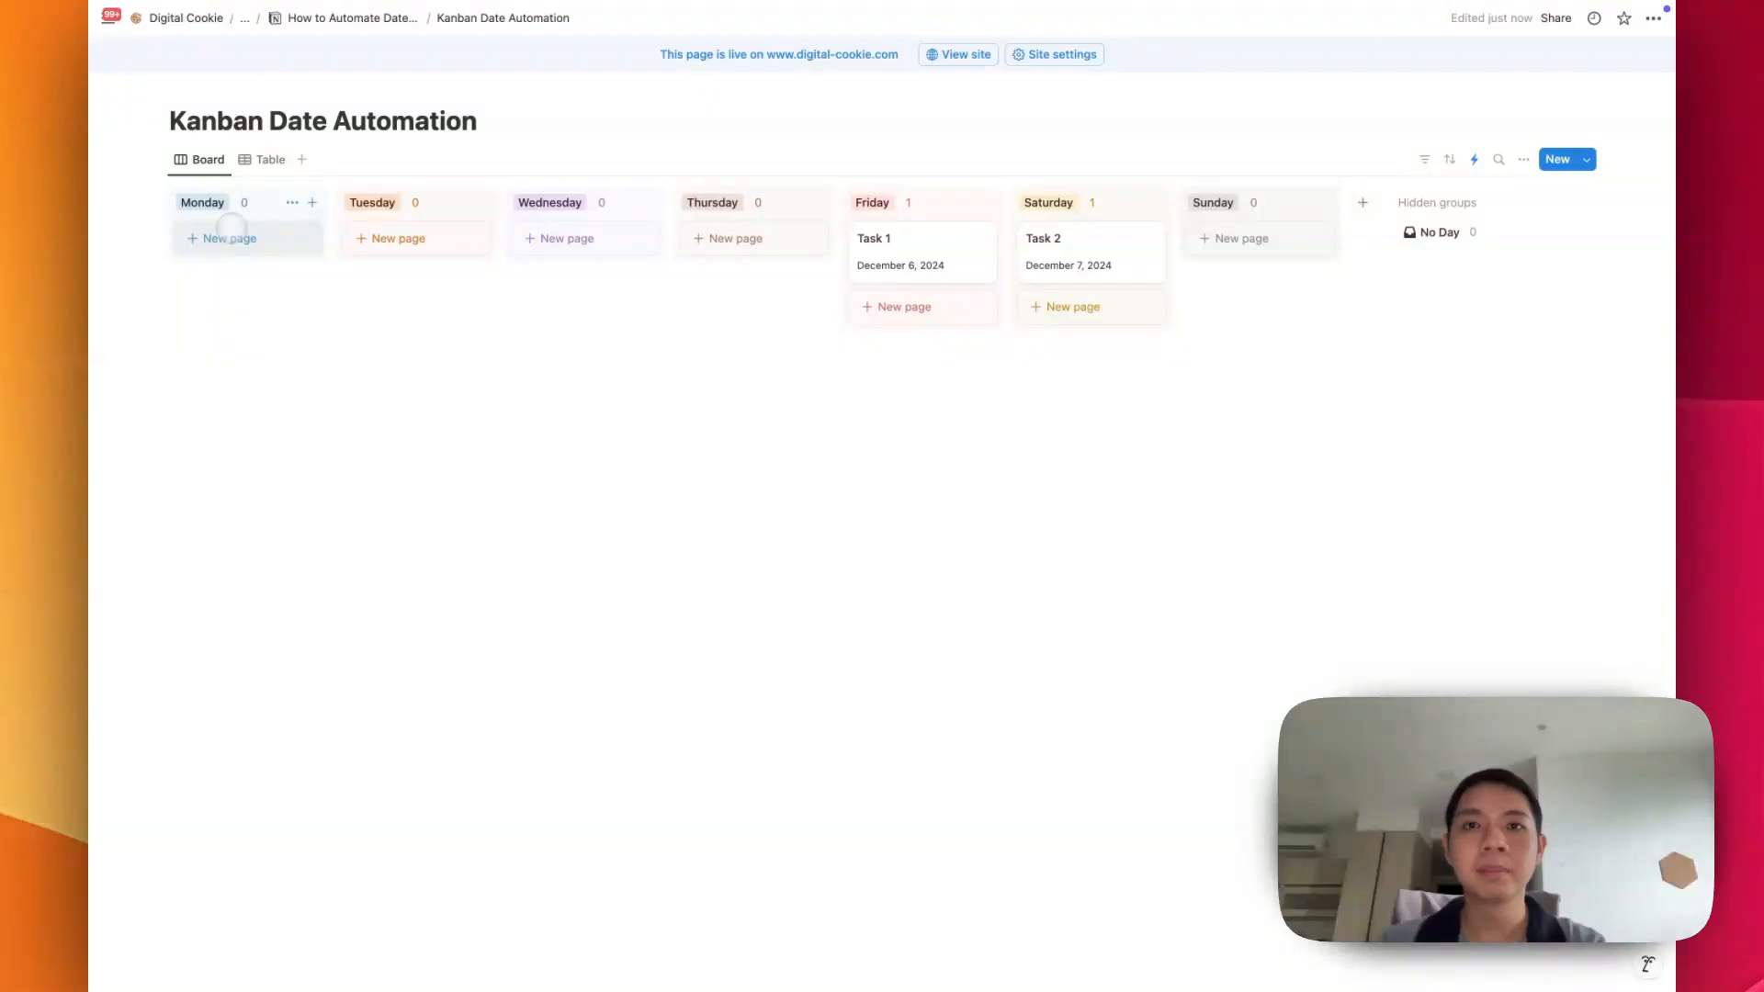
- Open the "Set Date based on Day." automation and look through the formula behind its Set Date action from start to end
{"action": "mouse_move", "coordinate": [1083, 17]}
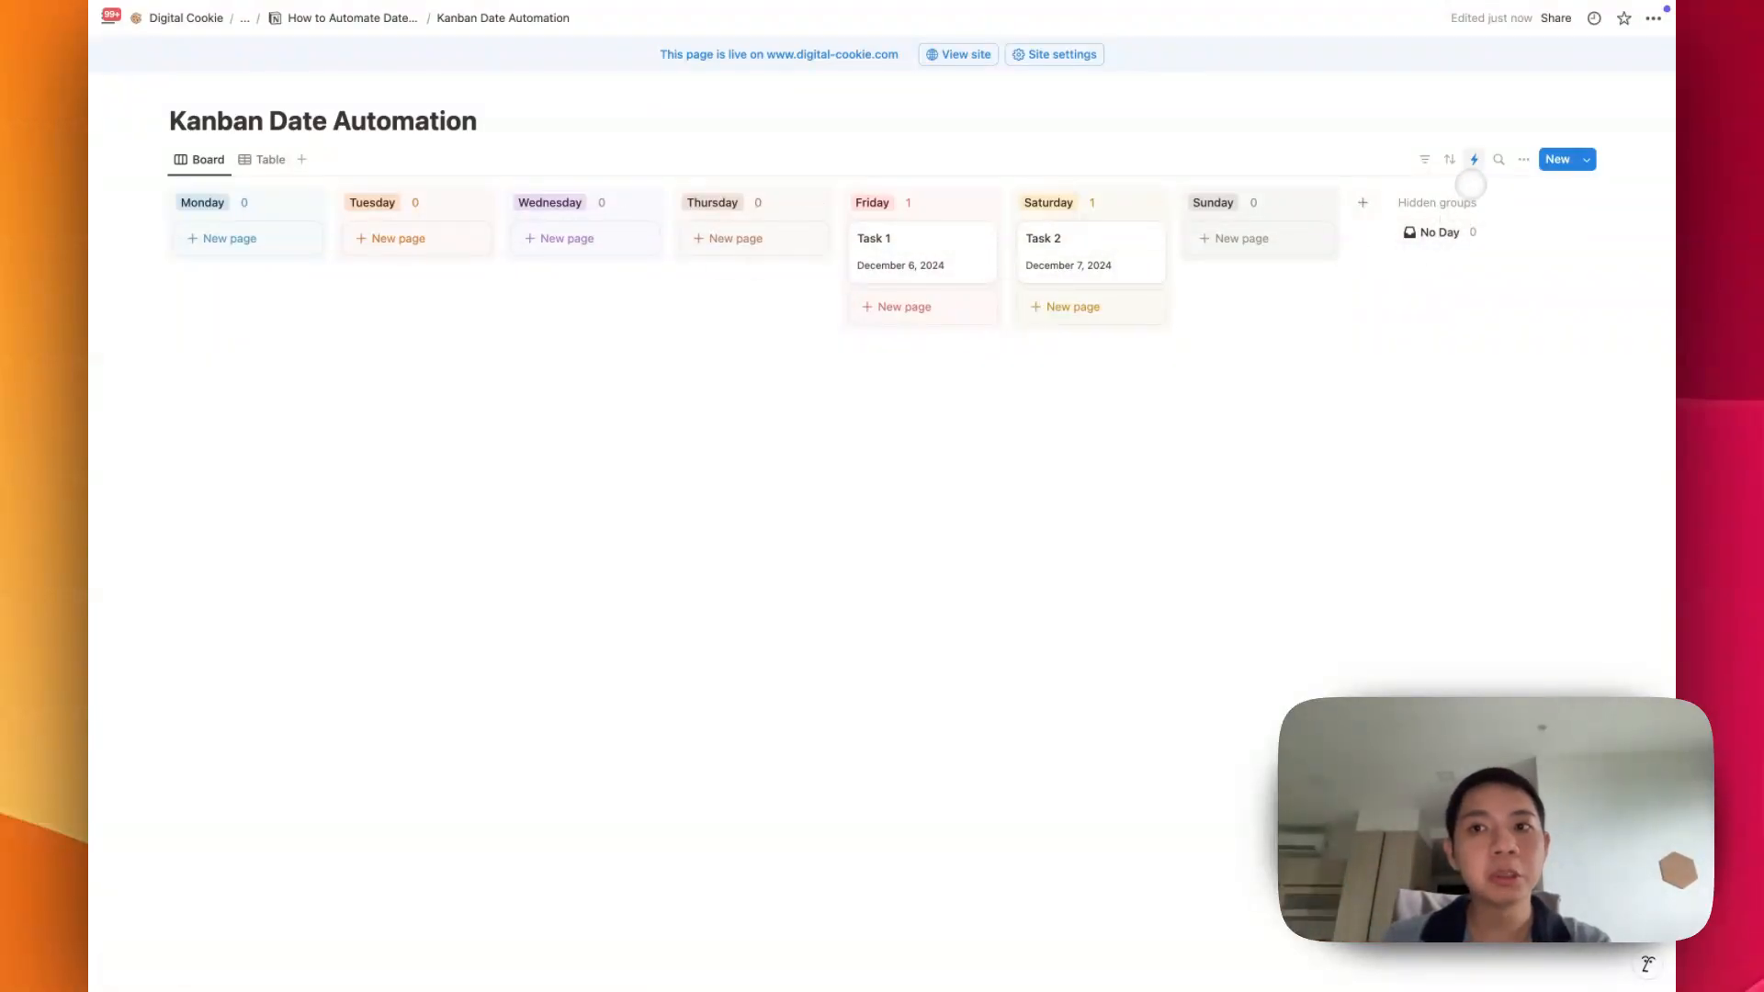
{"action": "left_click", "coordinate": [1473, 158]}
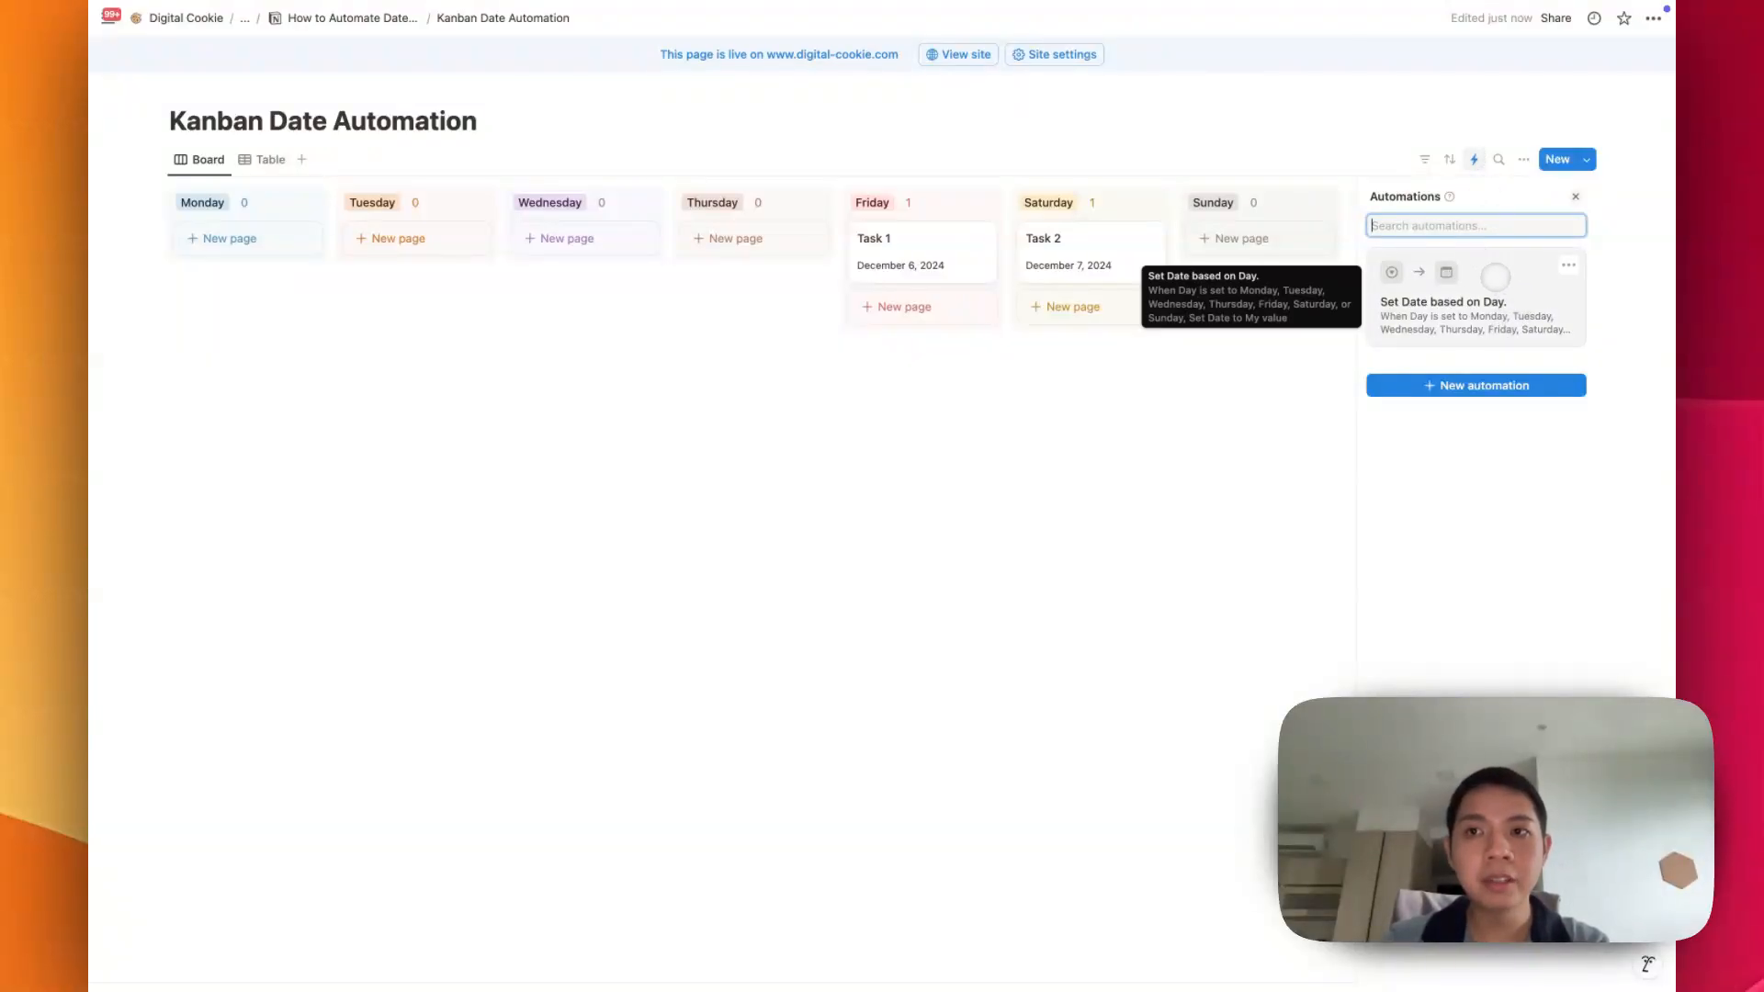
{"action": "left_click", "coordinate": [1498, 278]}
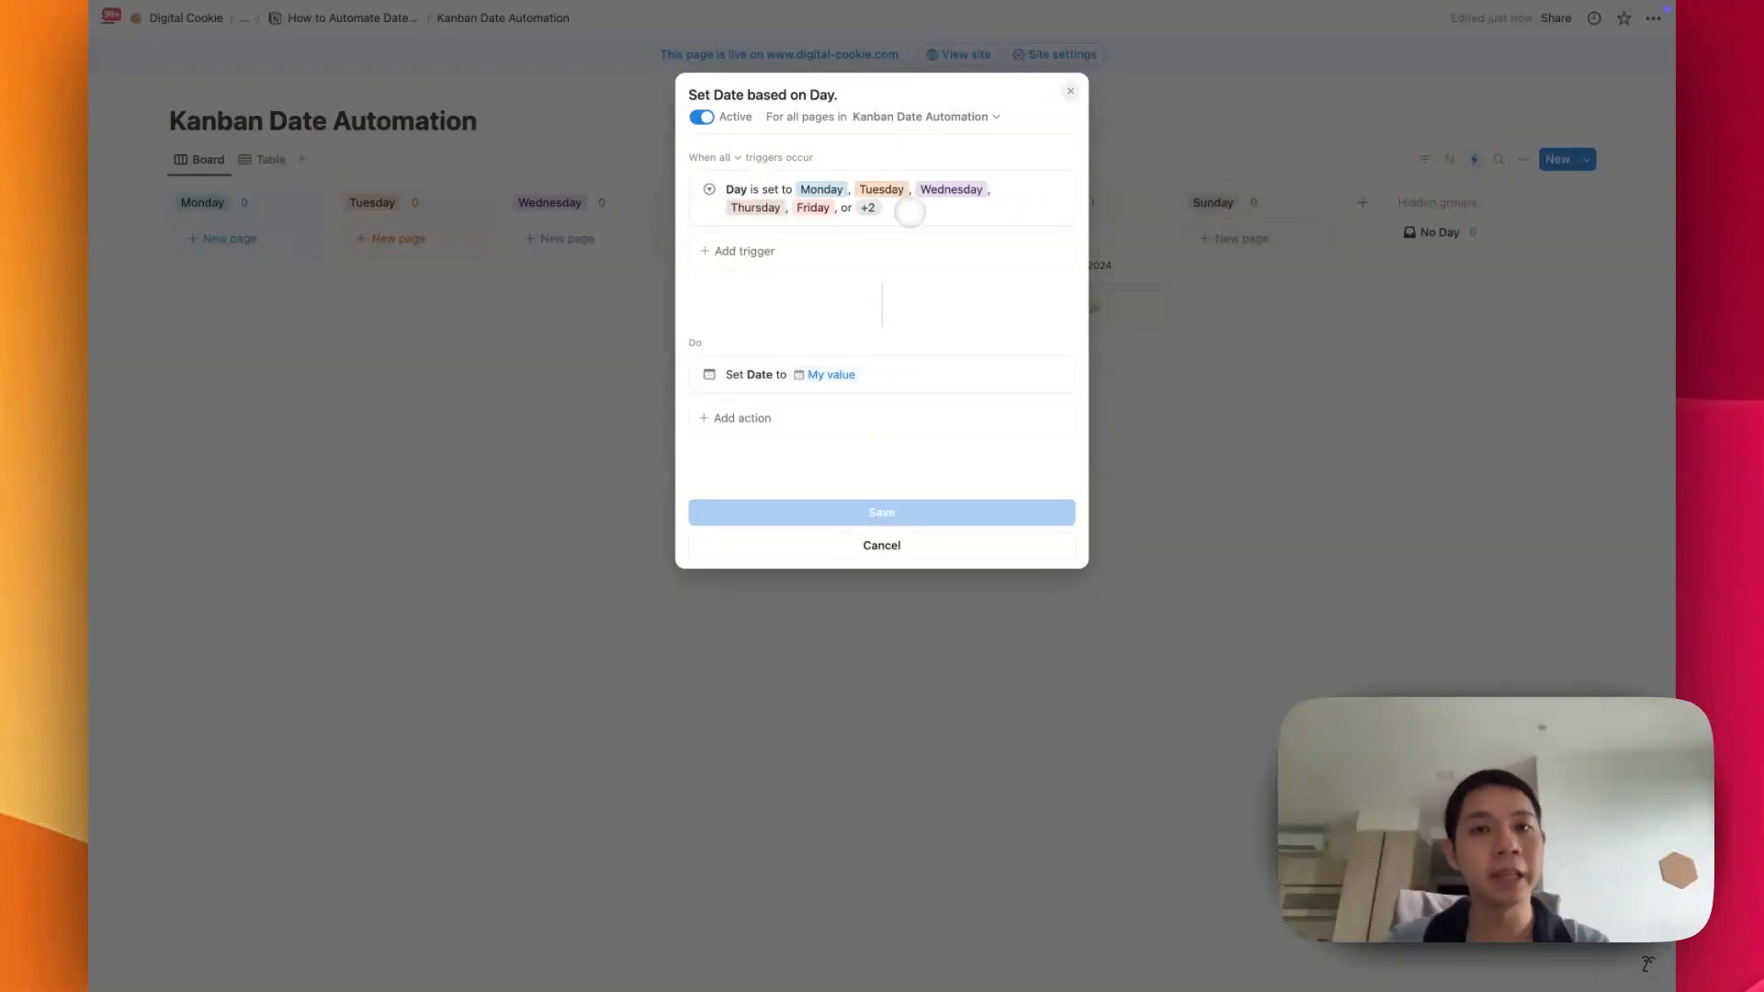
{"action": "left_click", "coordinate": [897, 372]}
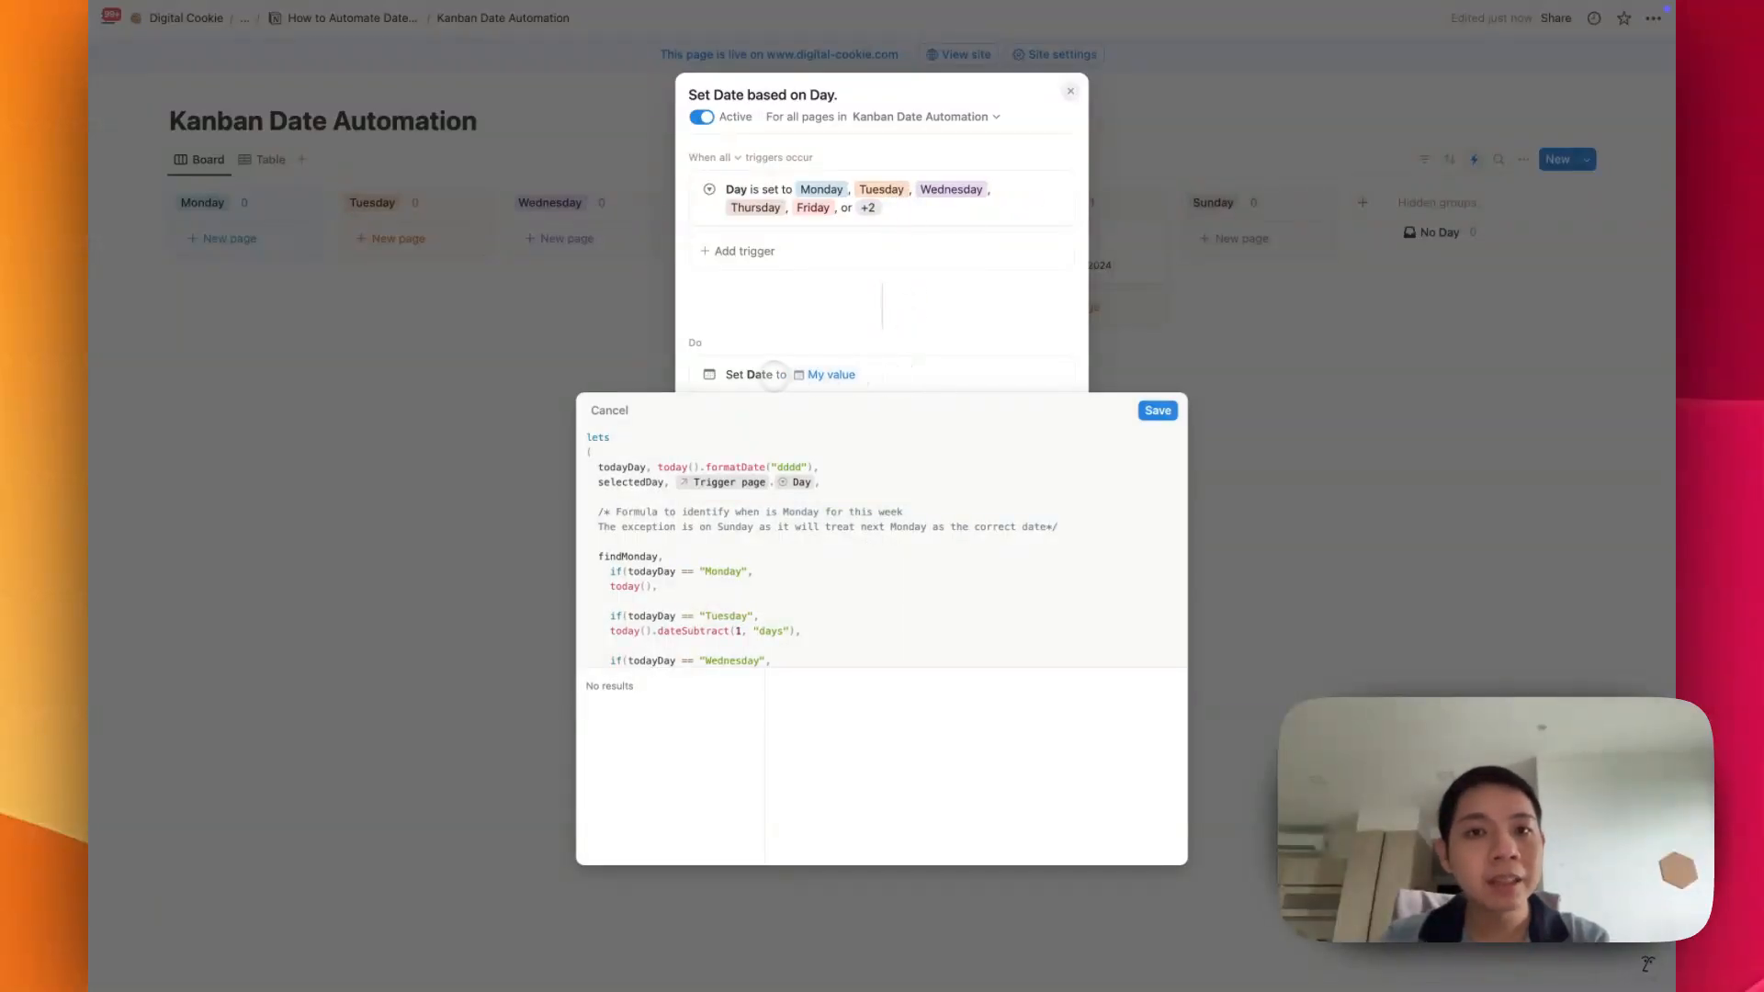
{"action": "left_click", "coordinate": [850, 477]}
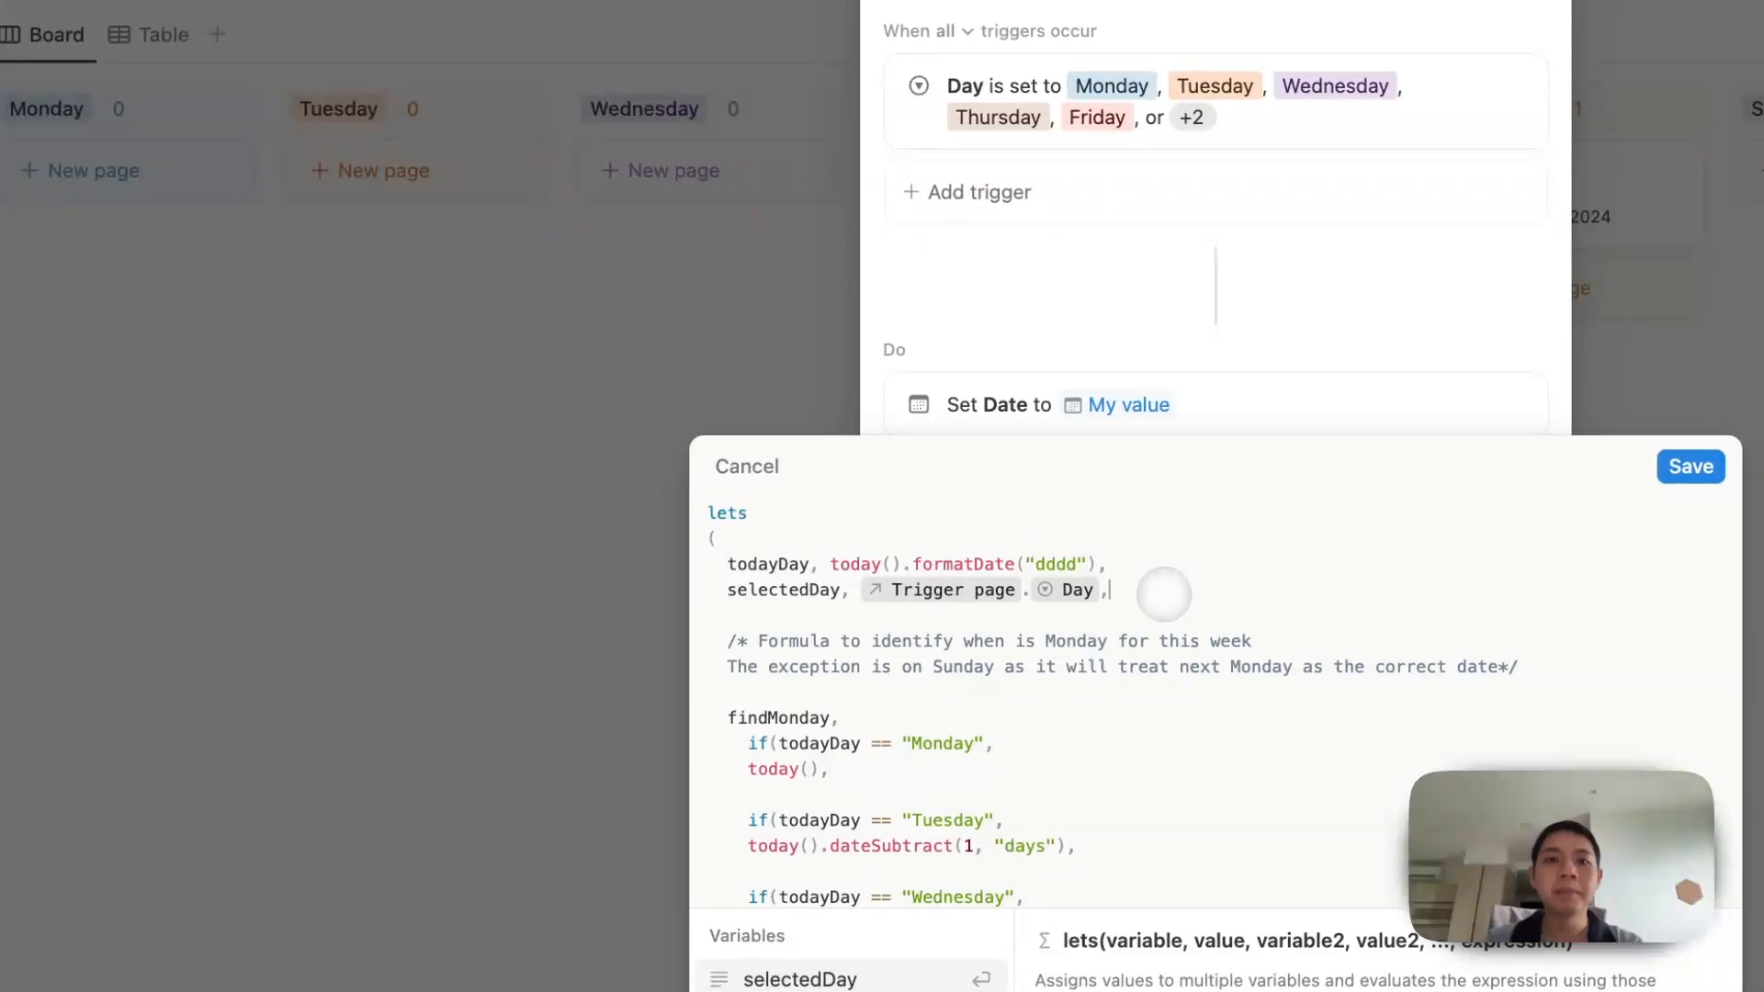
{"action": "scroll", "coordinate": [1163, 594], "scroll_direction": "down", "scroll_amount": 15}
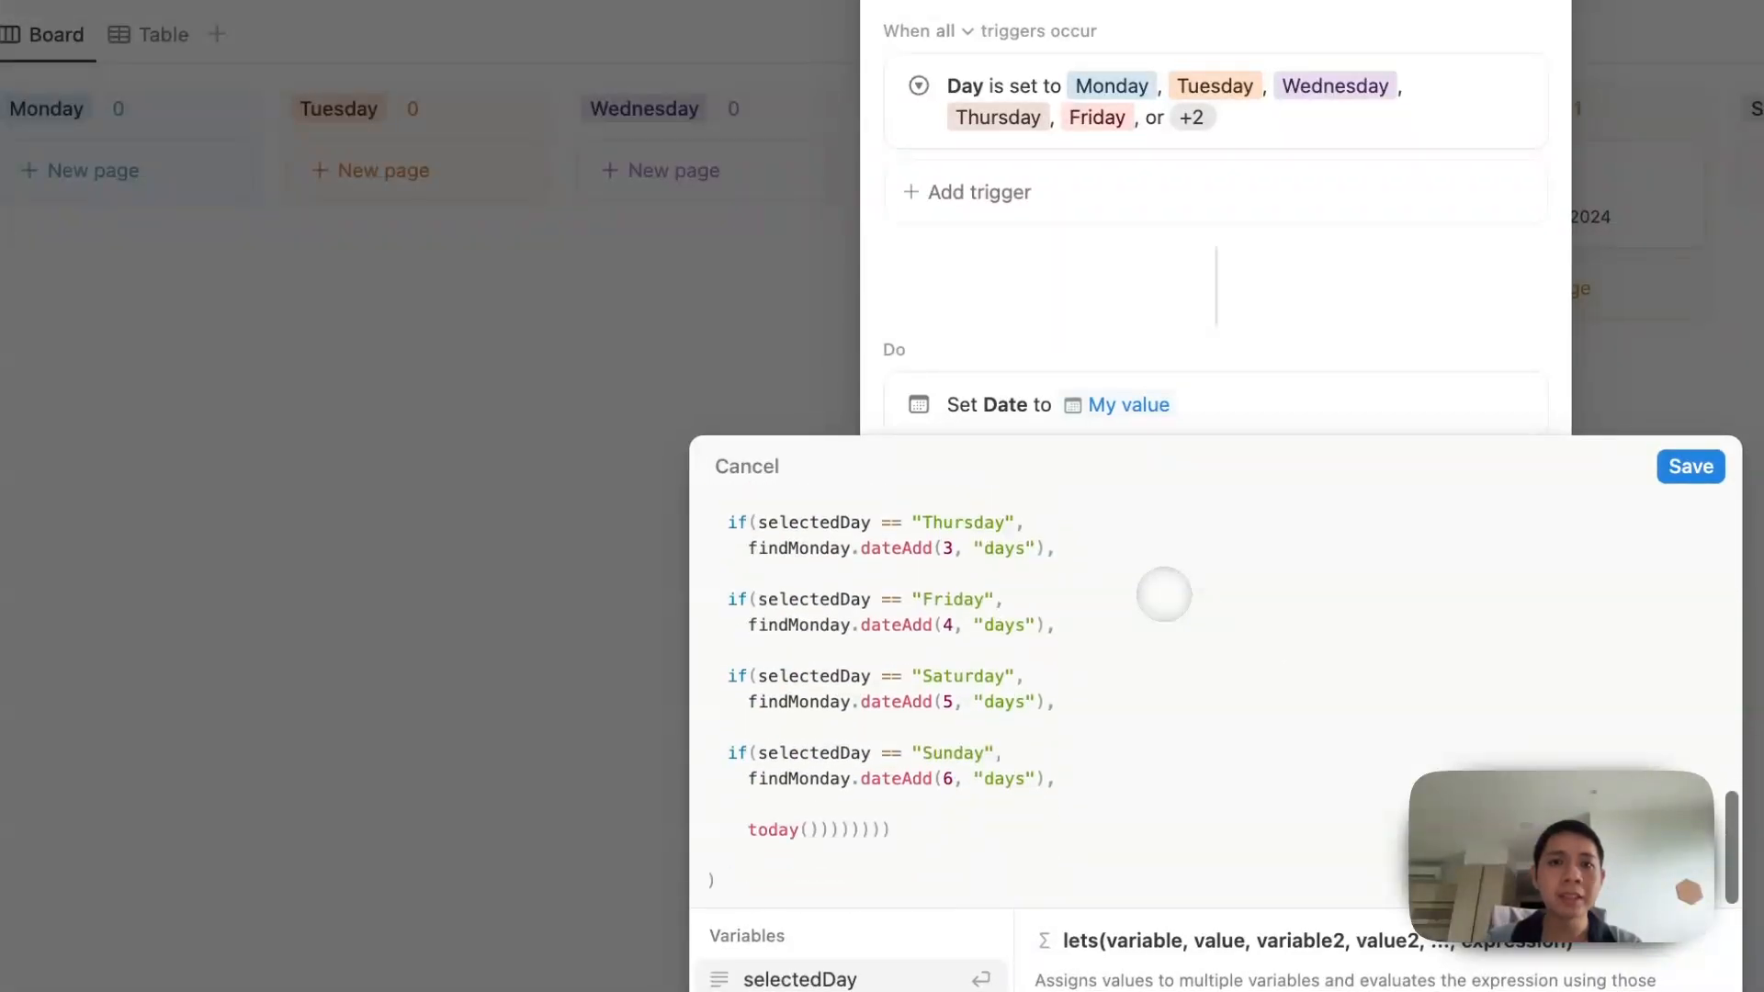
{"action": "scroll", "coordinate": [1163, 594], "scroll_direction": "up", "scroll_amount": 15}
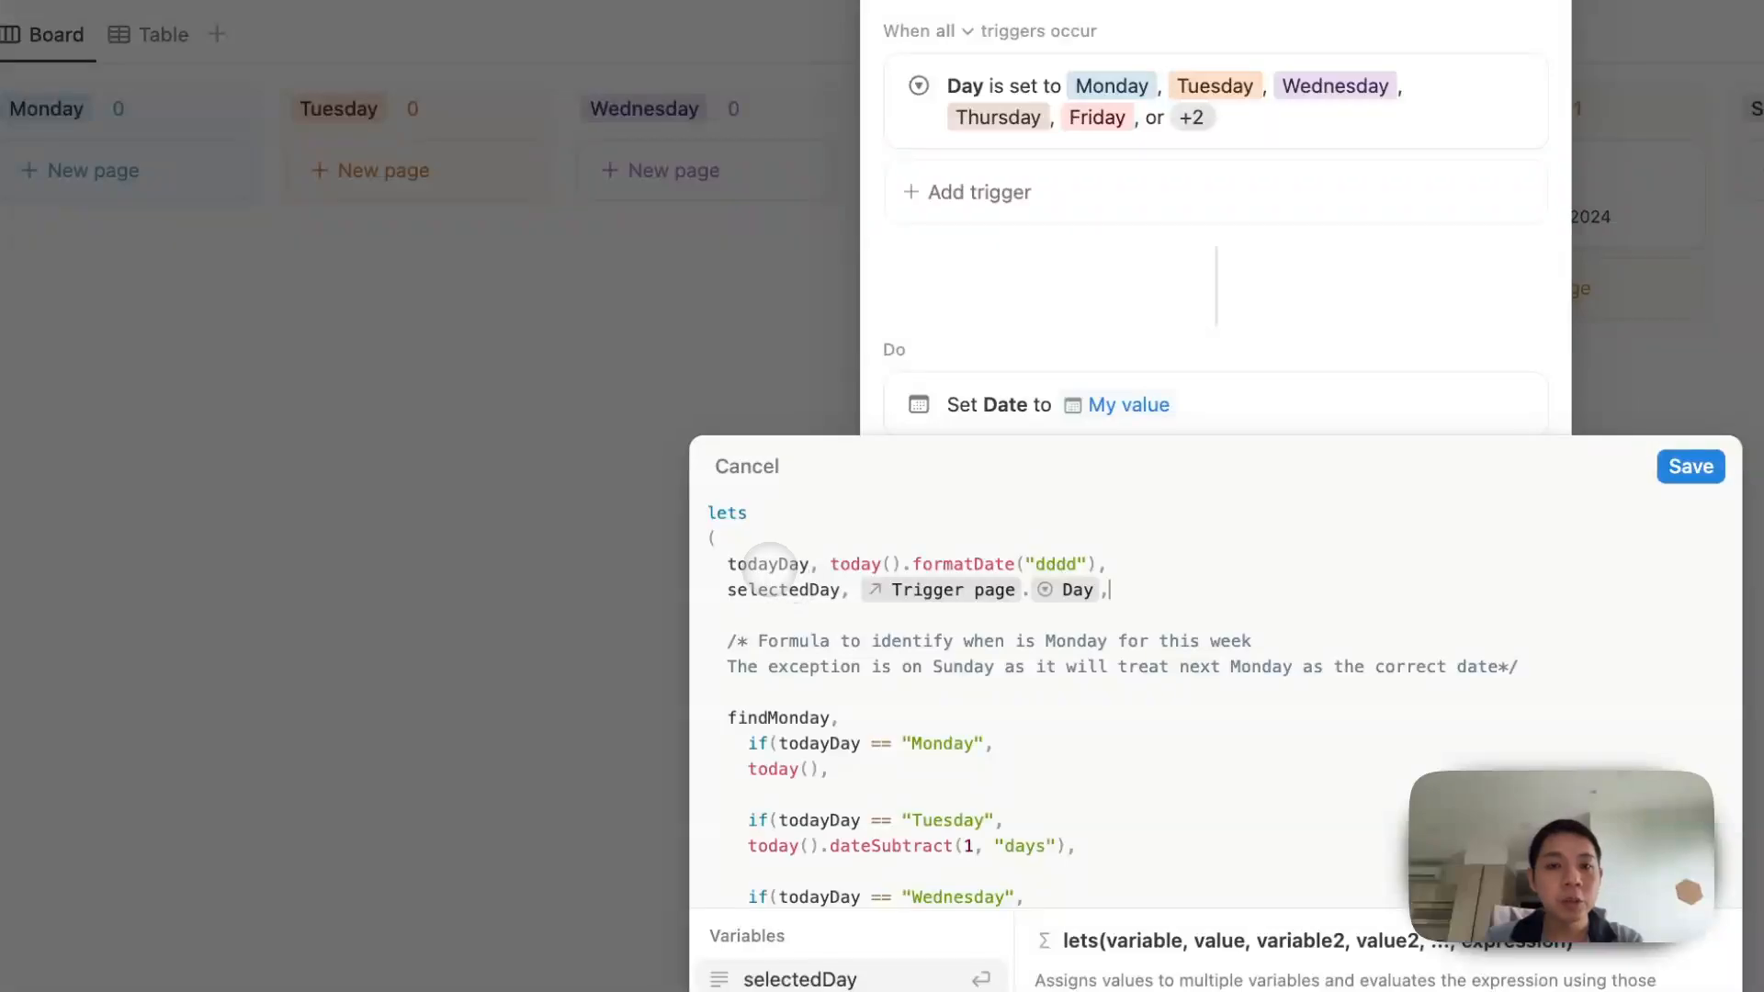
- Examine how the todayDay and selectedDay variables are defined in the formula
{"action": "double_click", "coordinate": [768, 563]}
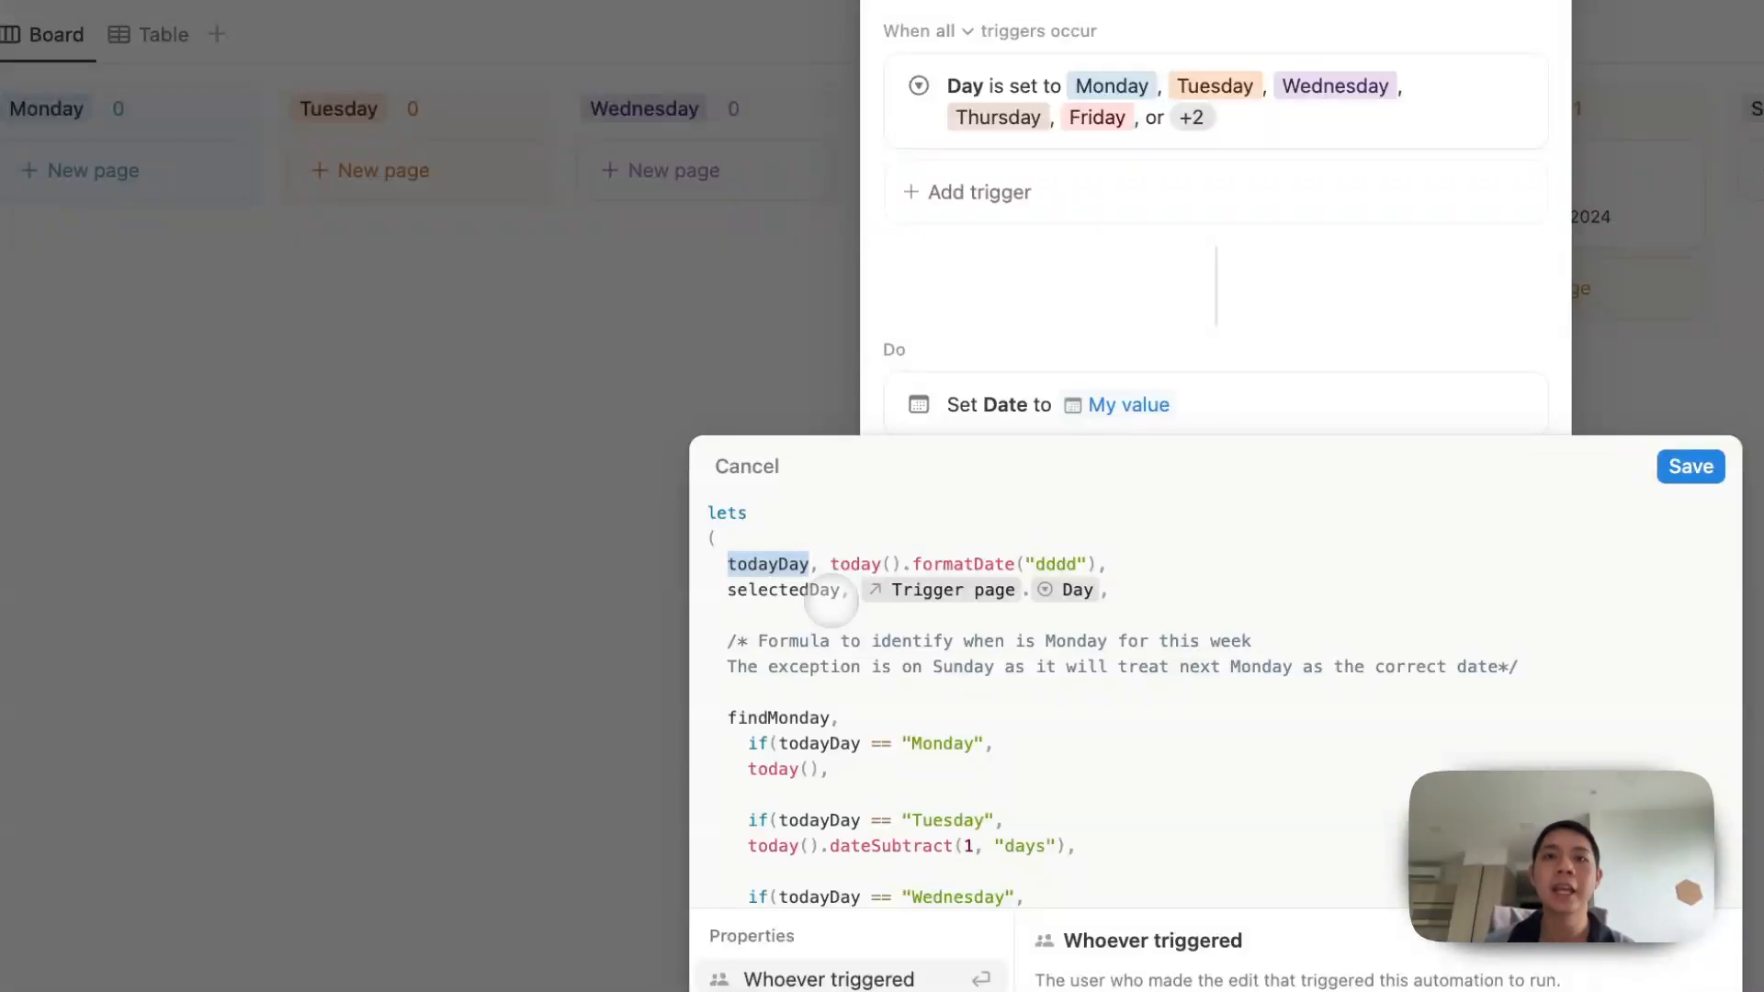
{"action": "left_click", "coordinate": [836, 562]}
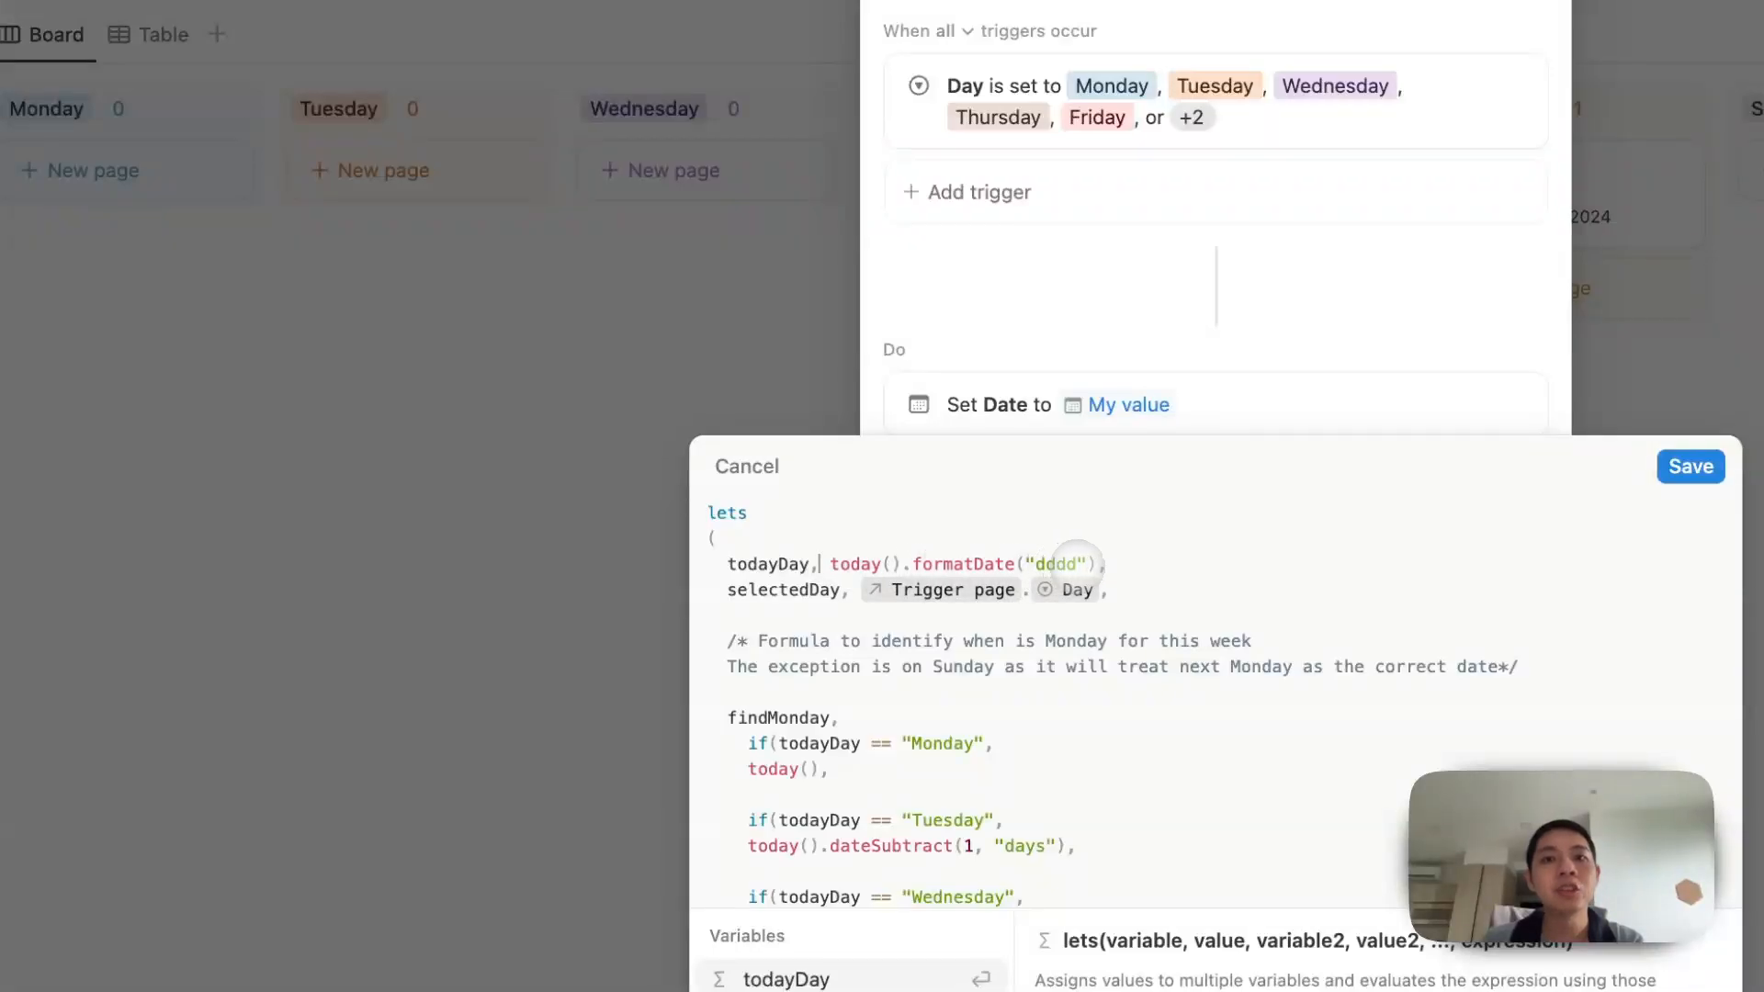
{"action": "left_click", "coordinate": [1088, 563]}
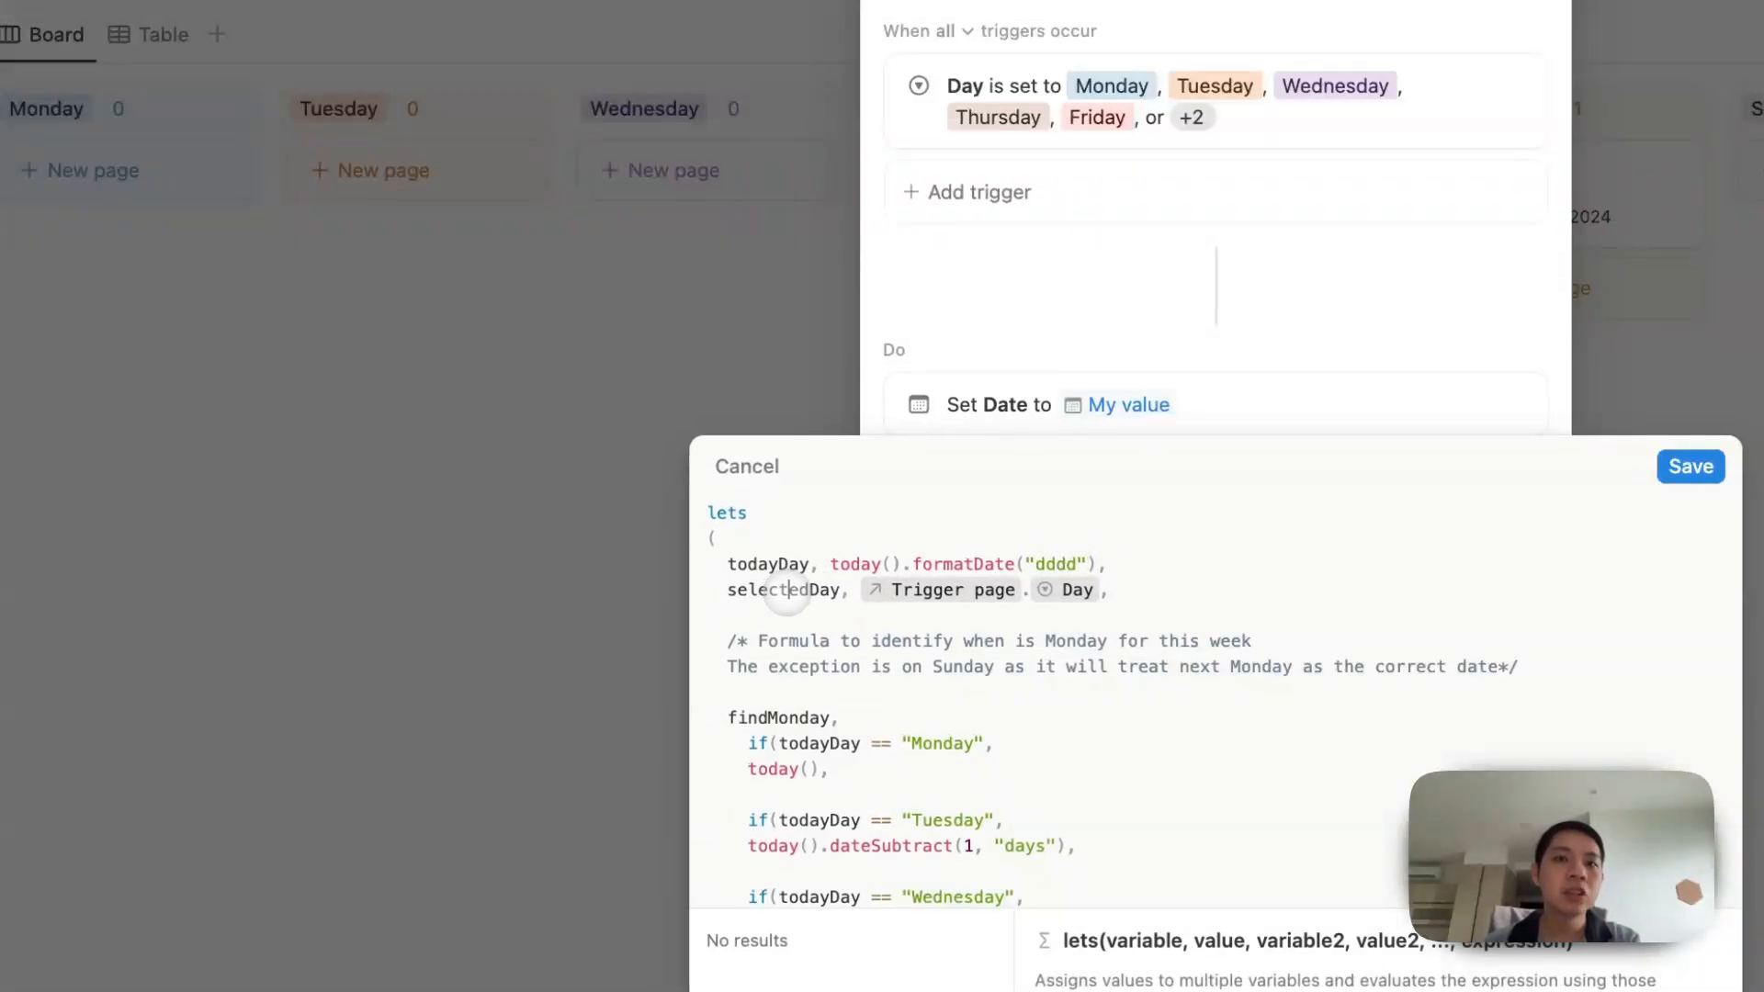
{"action": "double_click", "coordinate": [789, 590]}
{"action": "left_click", "coordinate": [859, 590]}
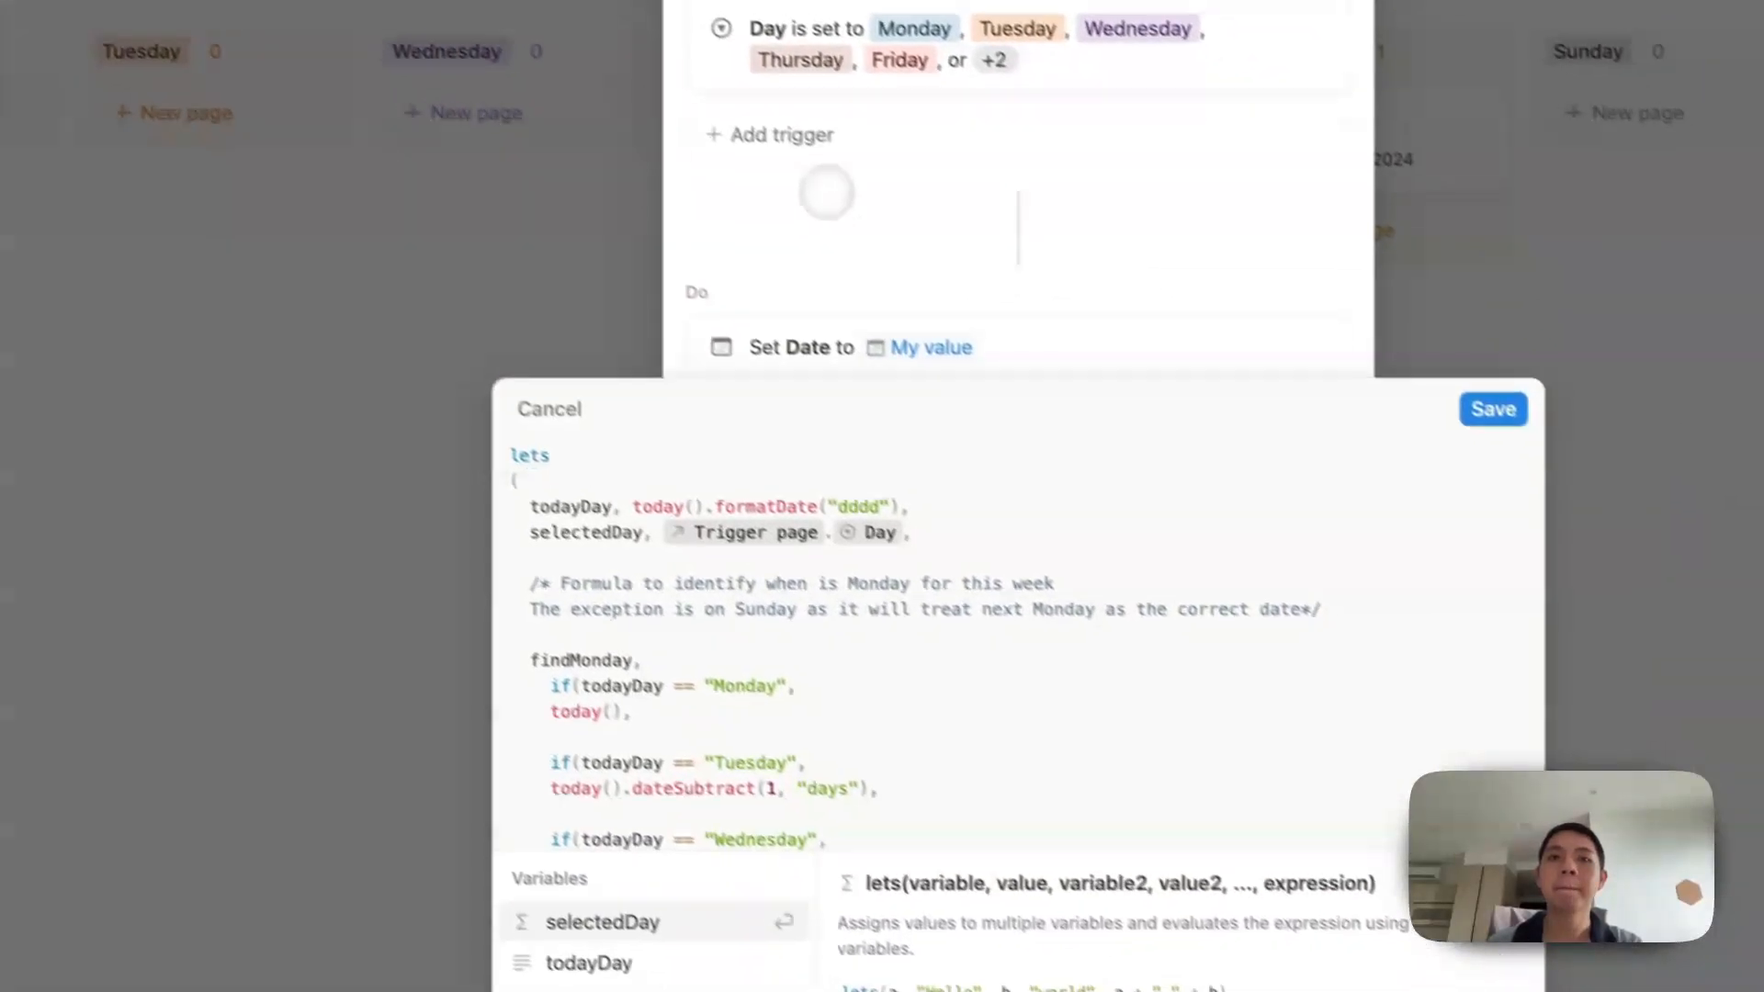
- Examine the findMonday part of the formula, reading each weekday condition through to its final dateAdd fallback
{"action": "left_click", "coordinate": [946, 680]}
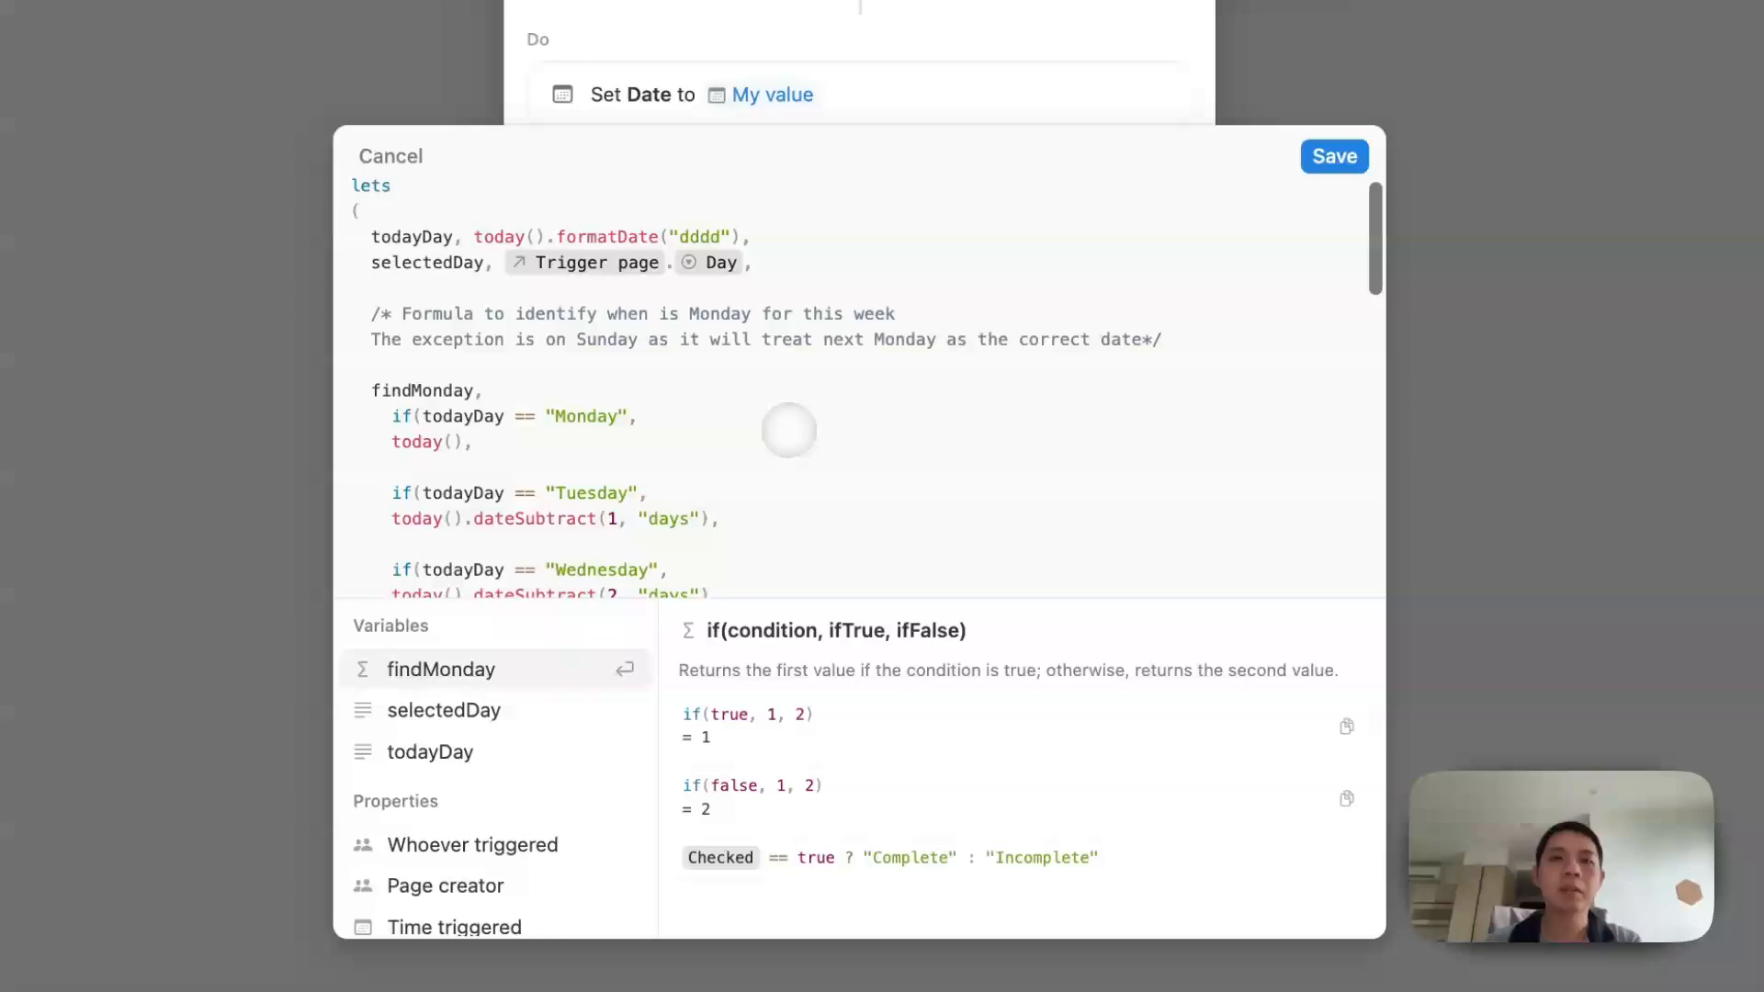
{"action": "scroll", "coordinate": [789, 430], "scroll_direction": "up", "scroll_amount": 1}
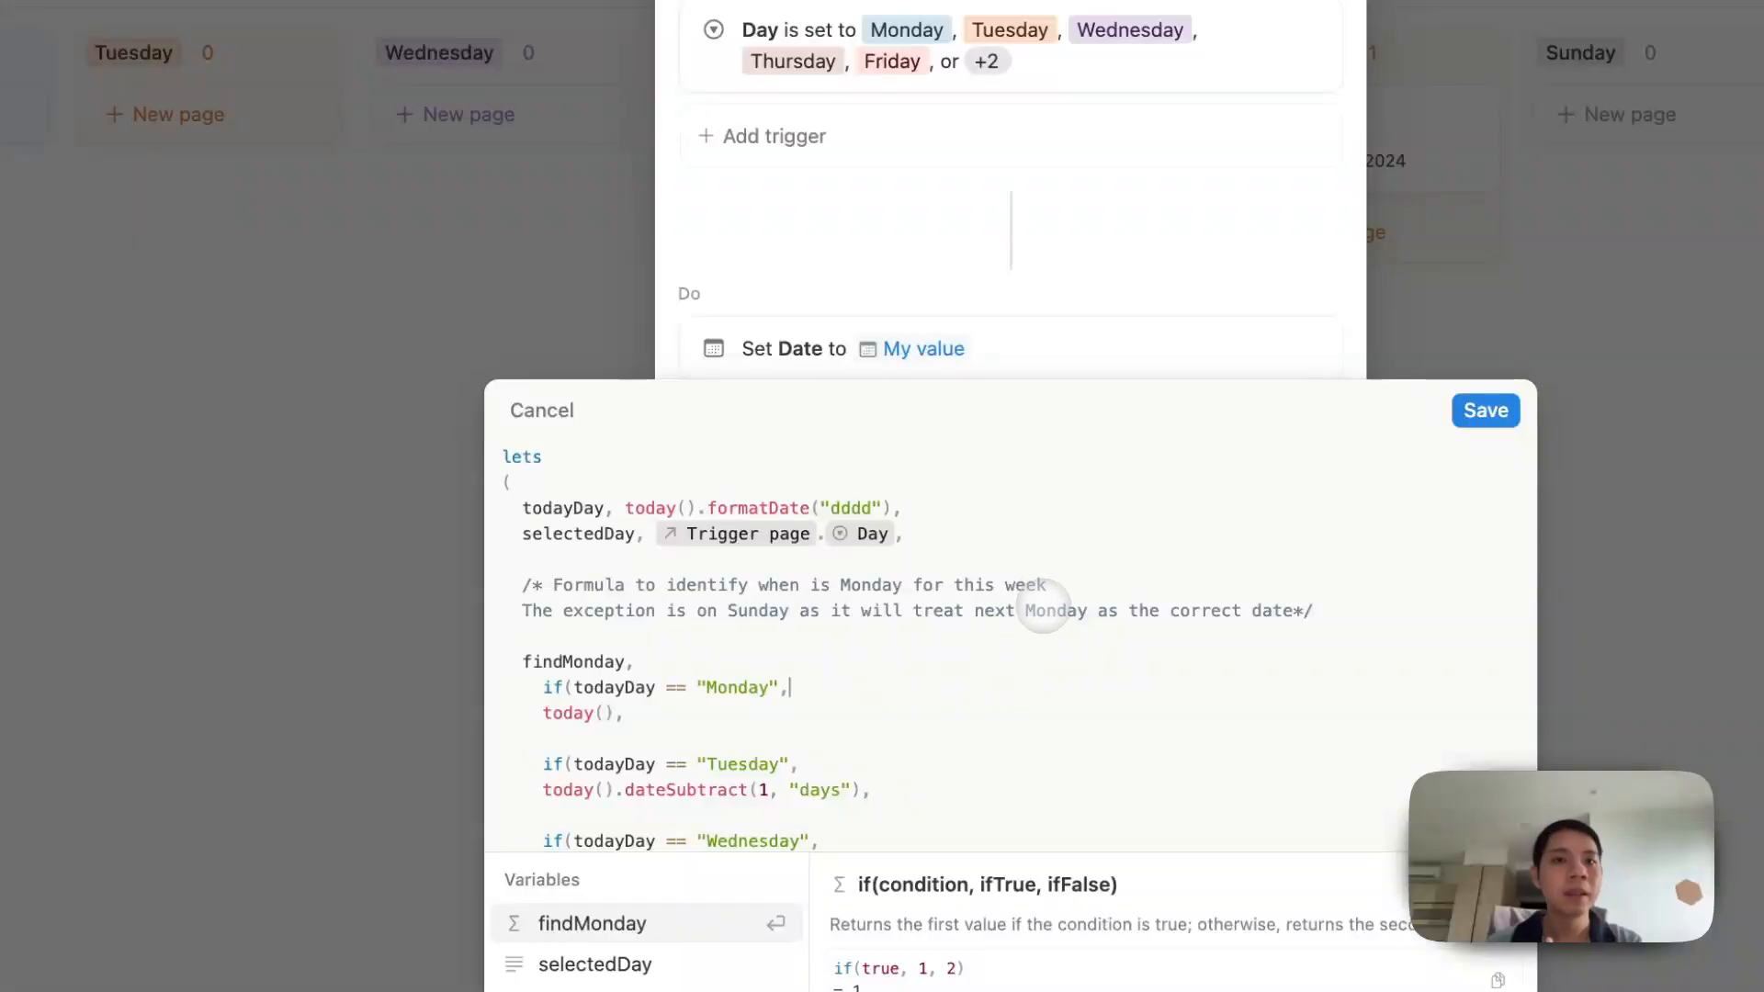
{"action": "scroll", "coordinate": [1044, 602], "scroll_direction": "down", "scroll_amount": 1}
{"action": "scroll", "coordinate": [1044, 606], "scroll_direction": "up", "scroll_amount": 1}
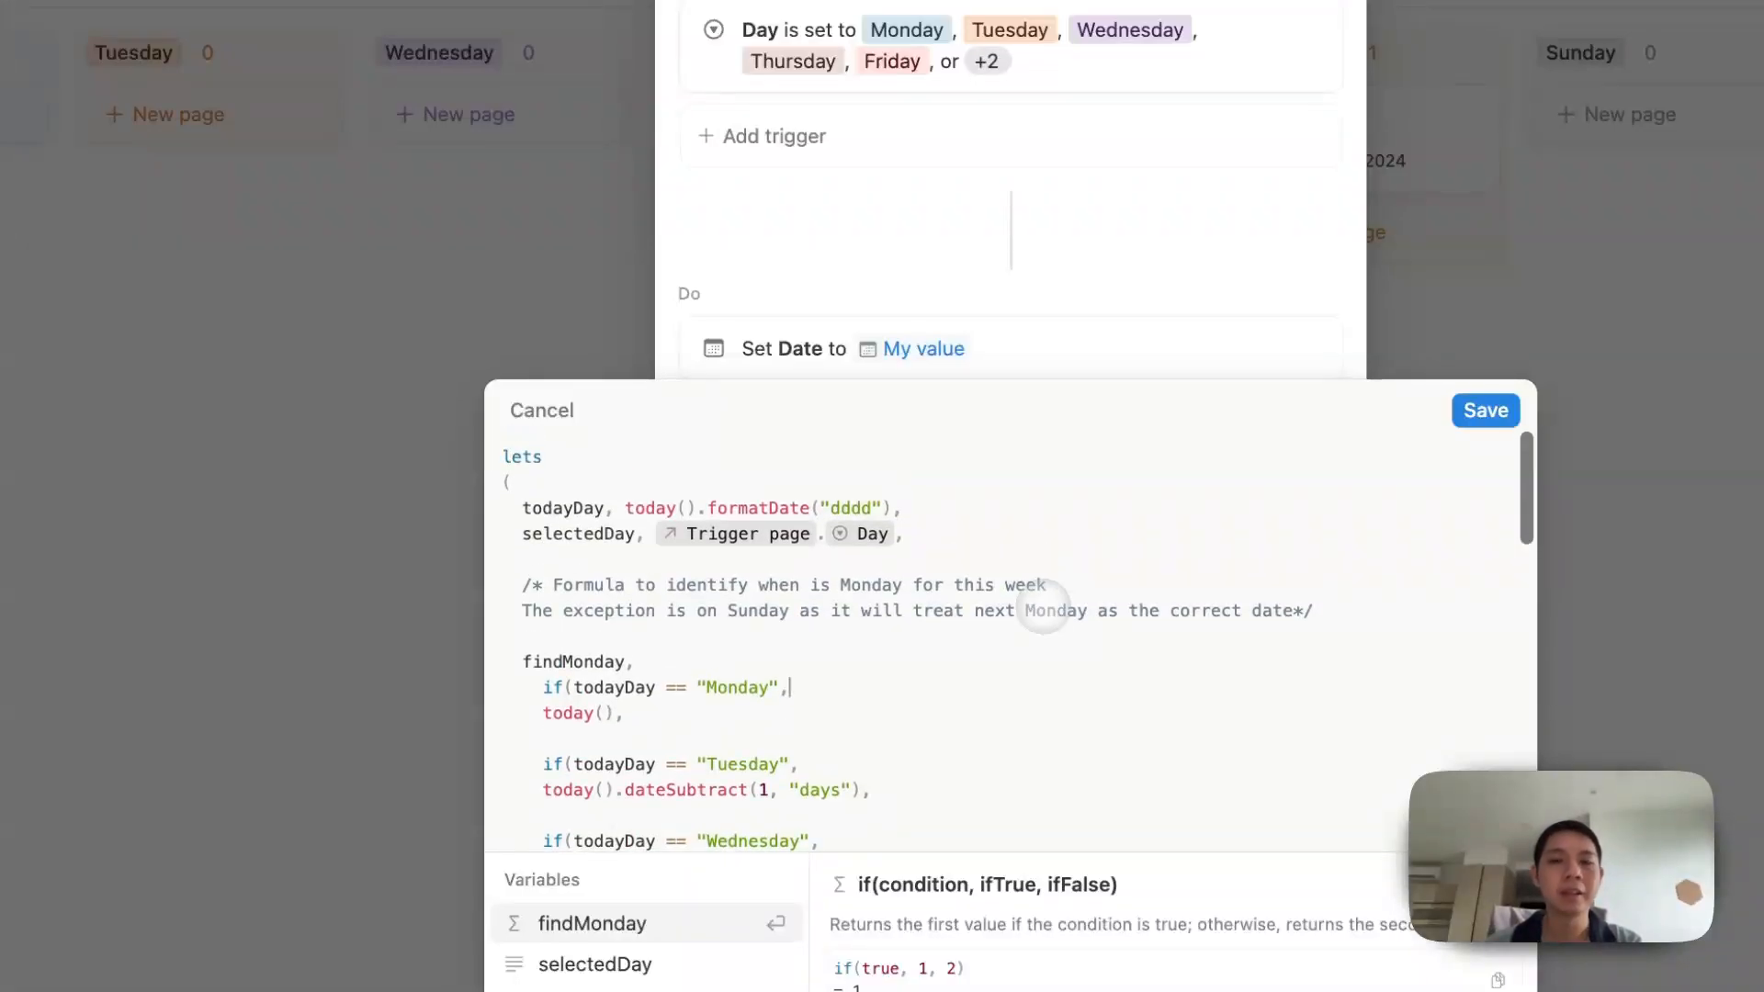
{"action": "scroll", "coordinate": [1044, 602], "scroll_direction": "down", "scroll_amount": 1}
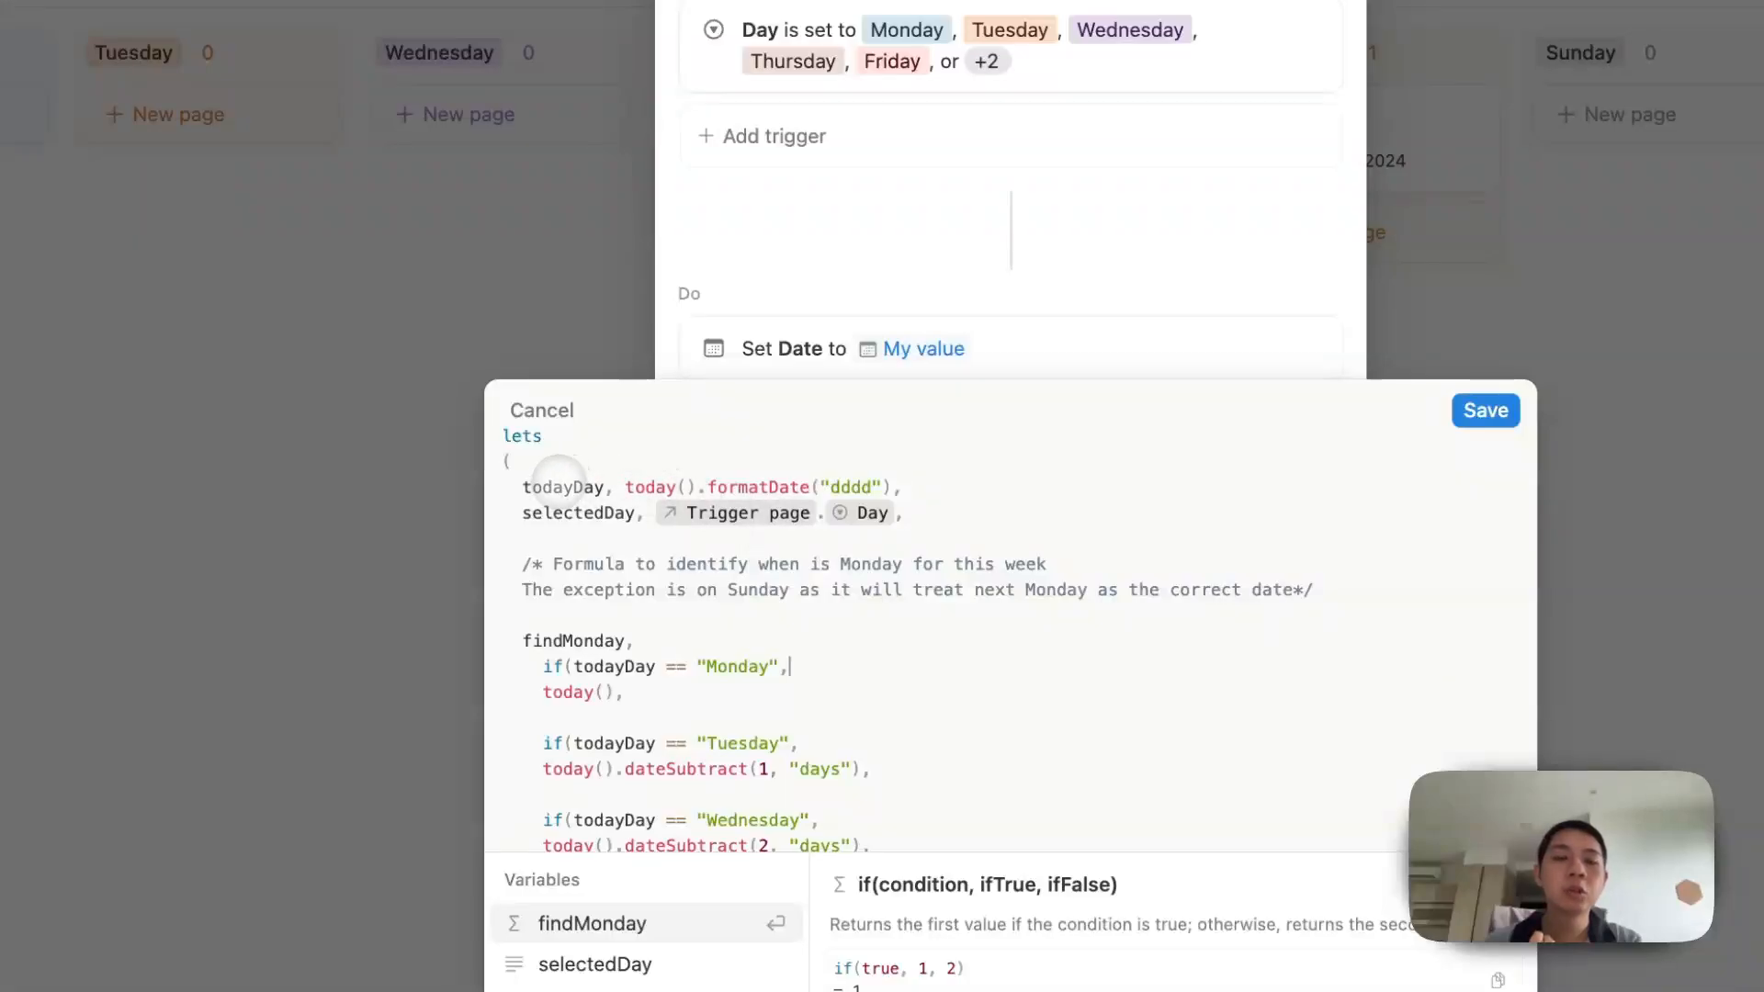
{"action": "scroll", "coordinate": [569, 639], "scroll_direction": "down", "scroll_amount": 2}
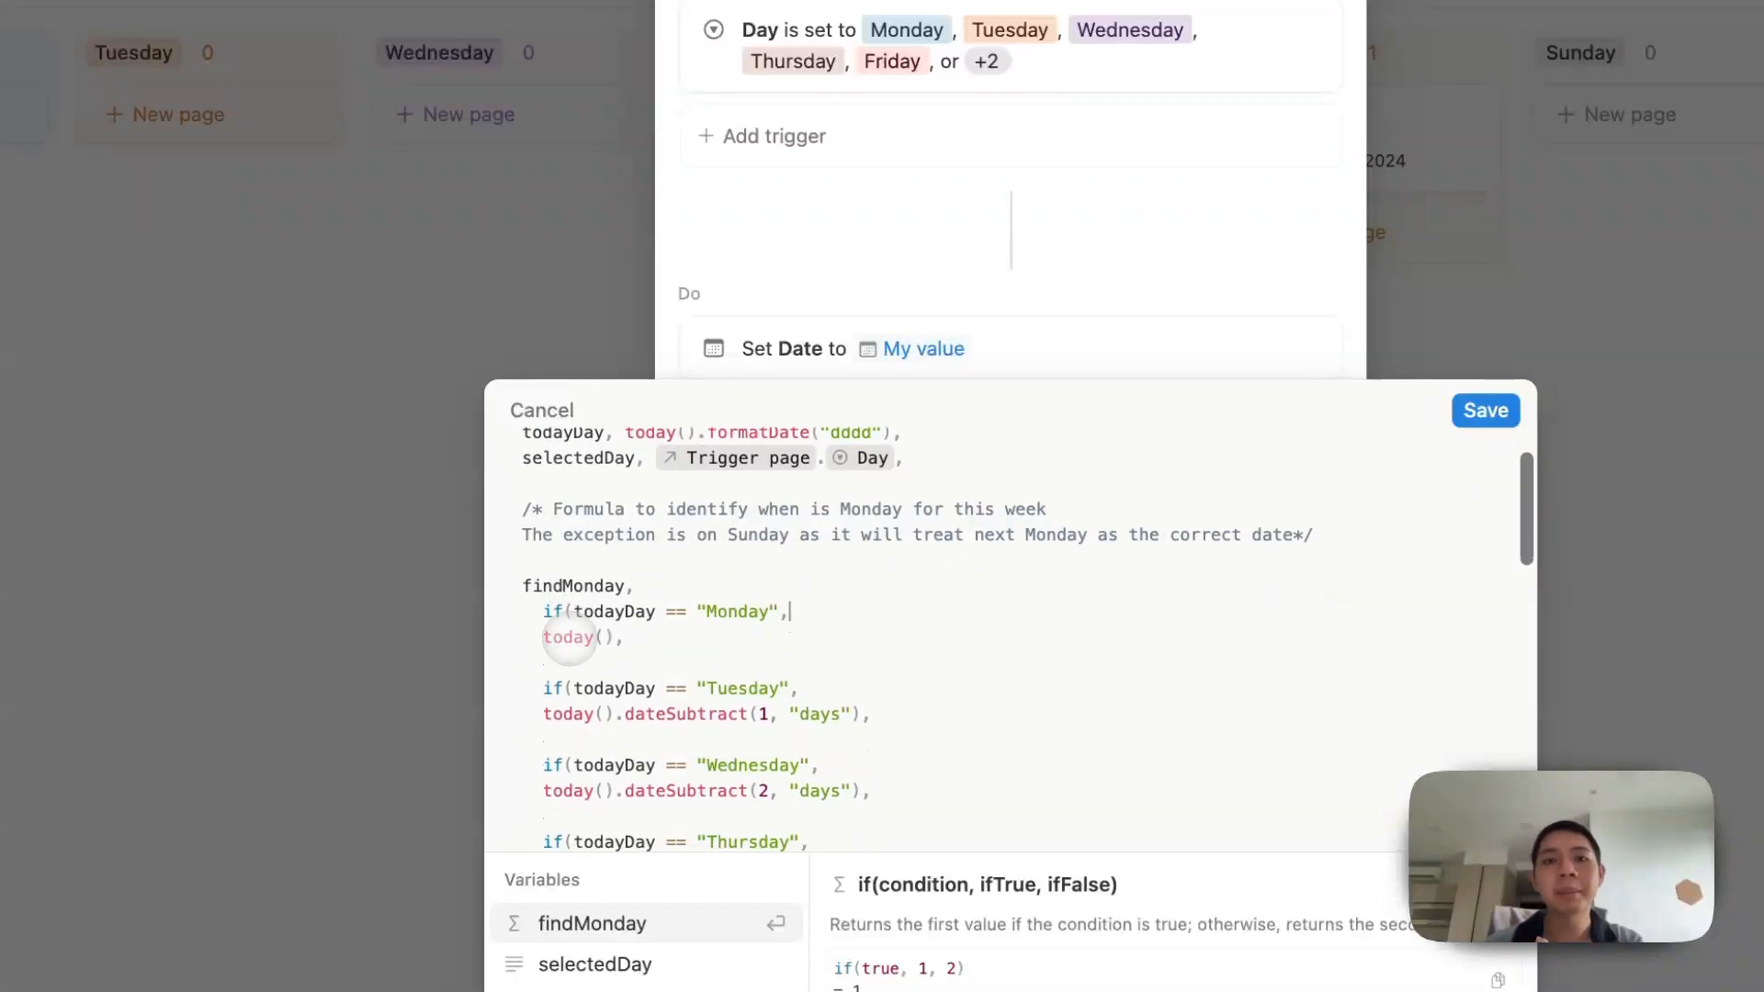
{"action": "scroll", "coordinate": [570, 639], "scroll_direction": "down", "scroll_amount": 2}
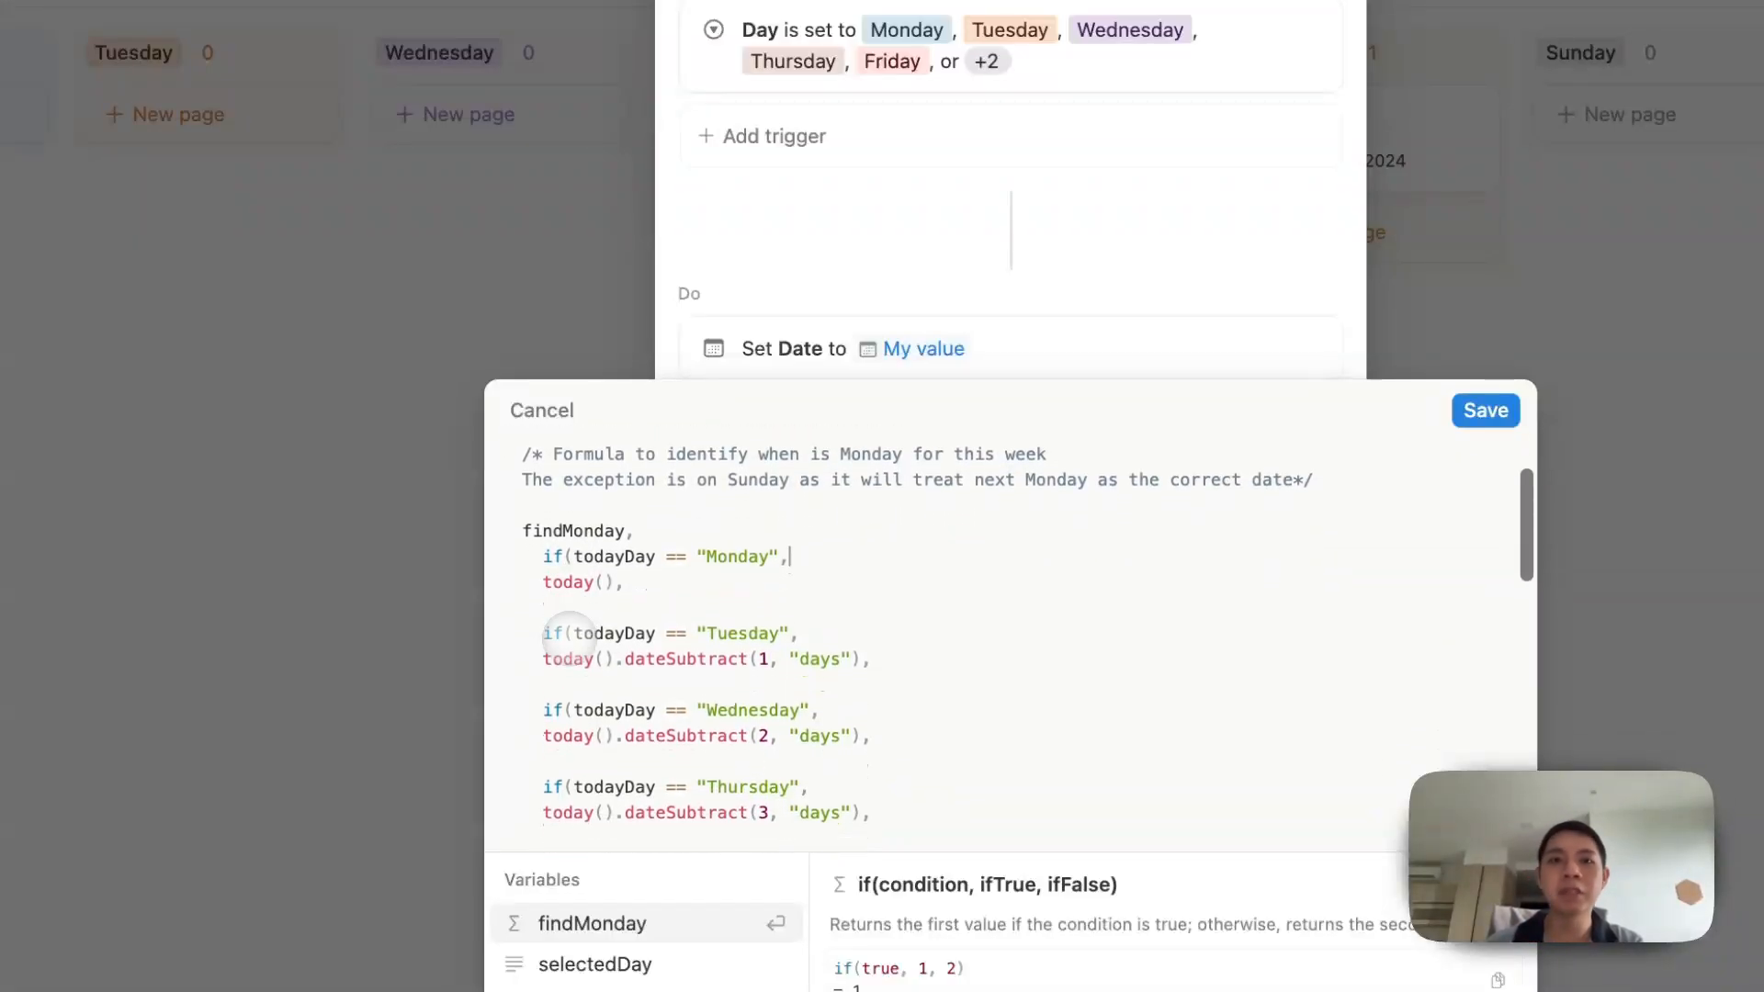
{"action": "scroll", "coordinate": [570, 638], "scroll_direction": "down", "scroll_amount": 2}
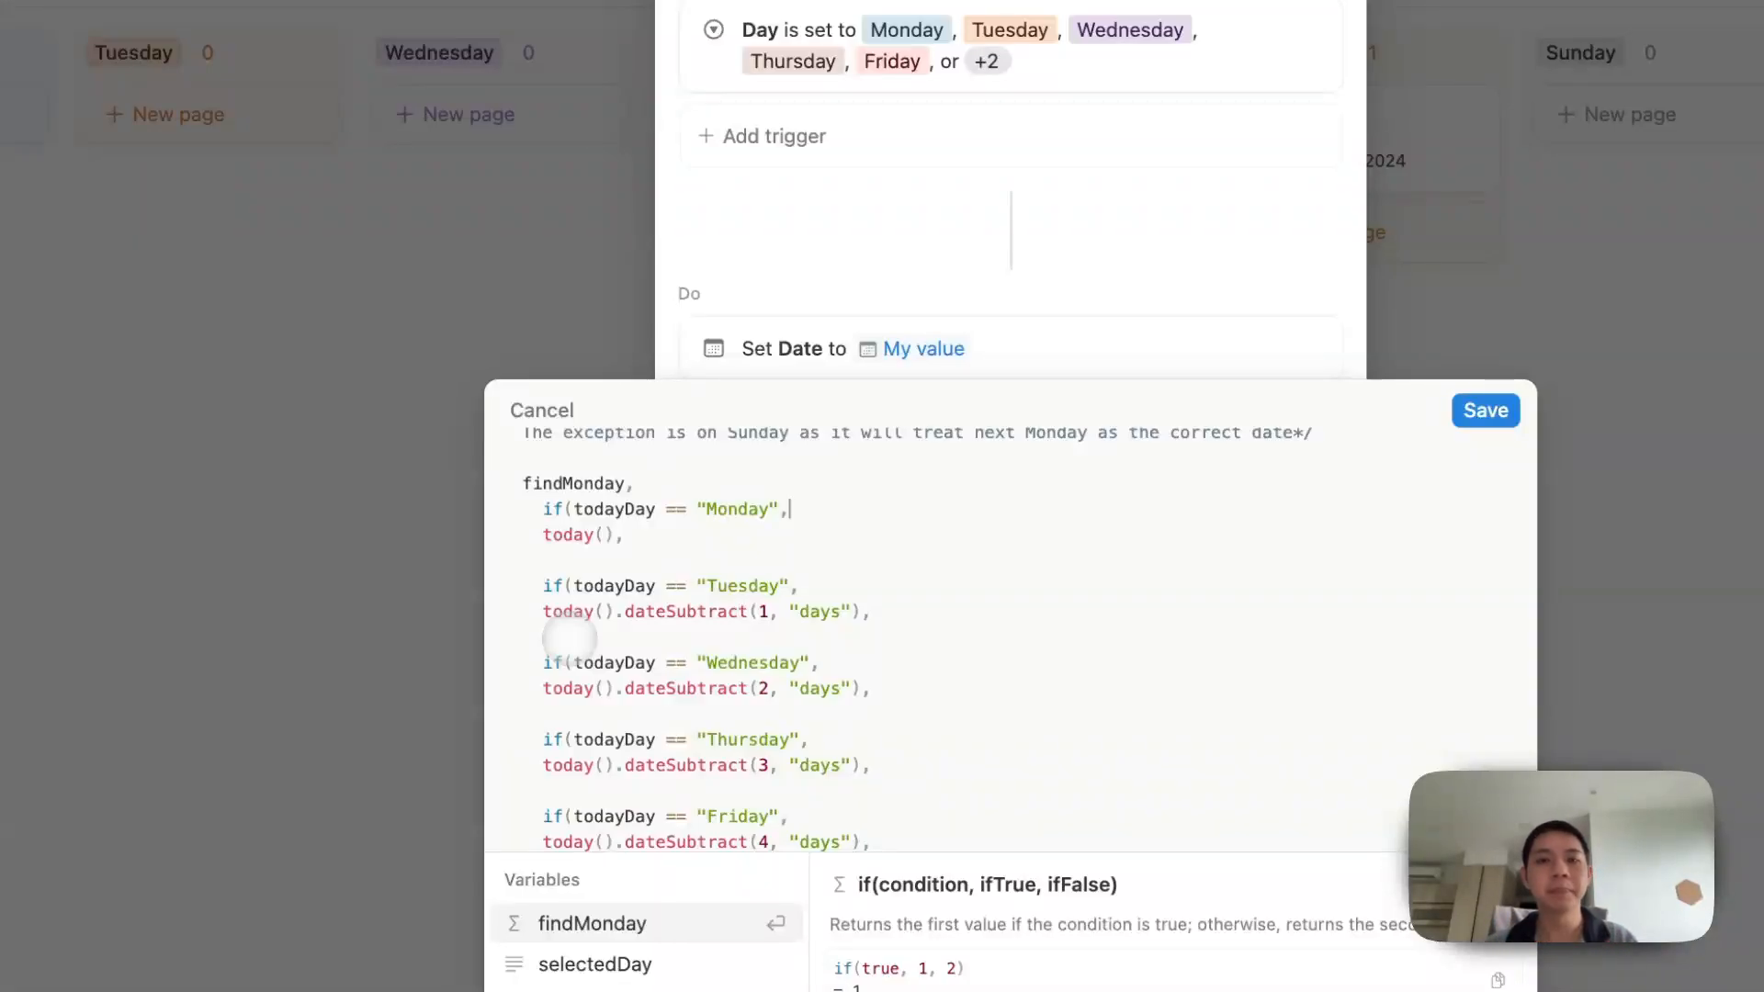
{"action": "scroll", "coordinate": [570, 637], "scroll_direction": "up", "scroll_amount": 3}
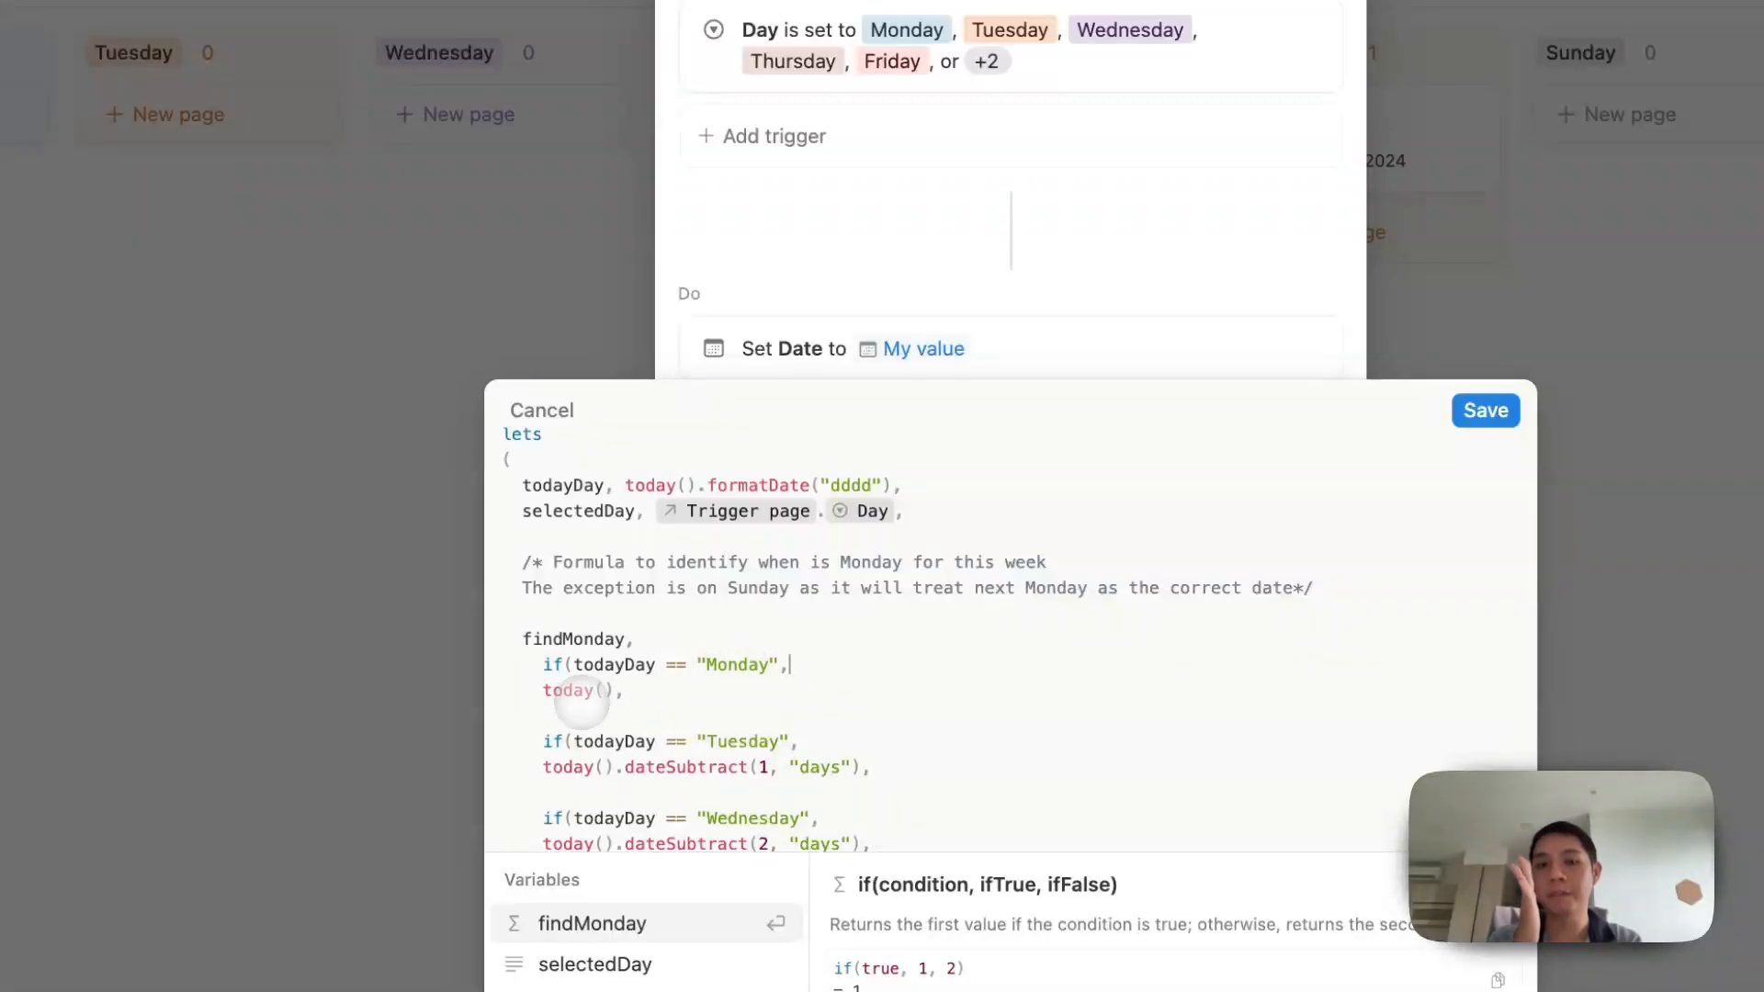
{"action": "scroll", "coordinate": [581, 703], "scroll_direction": "down", "scroll_amount": 2}
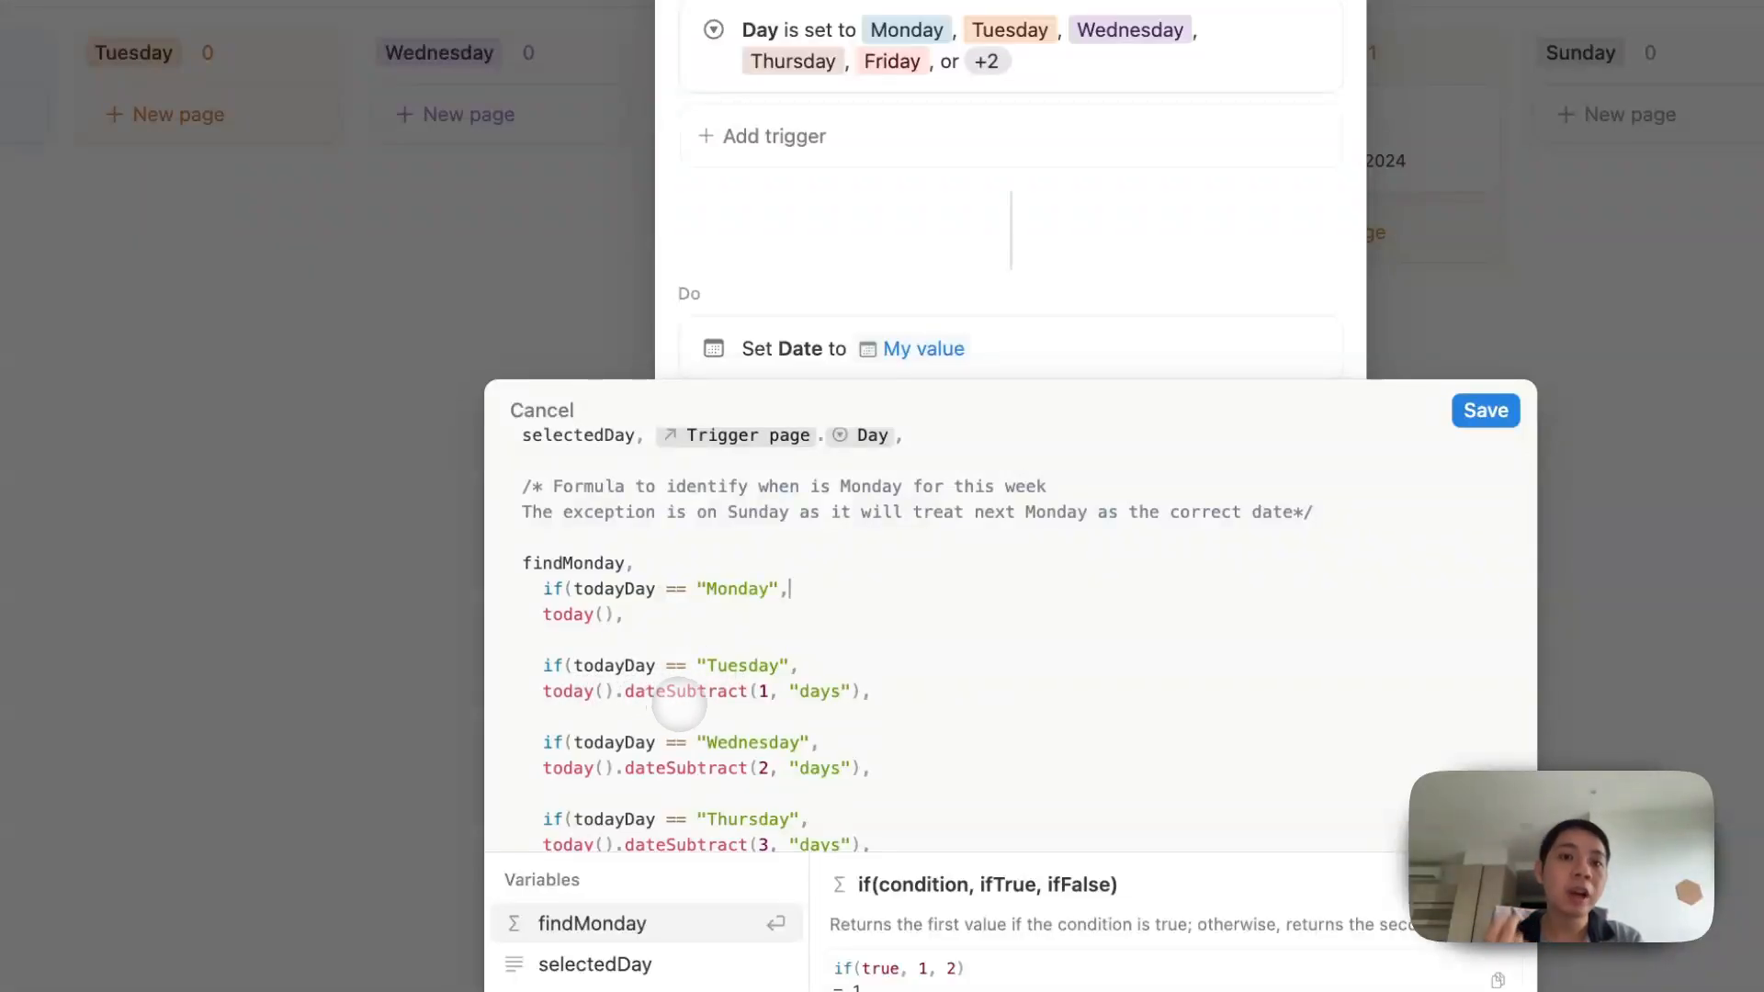
{"action": "scroll", "coordinate": [680, 705], "scroll_direction": "down", "scroll_amount": 2}
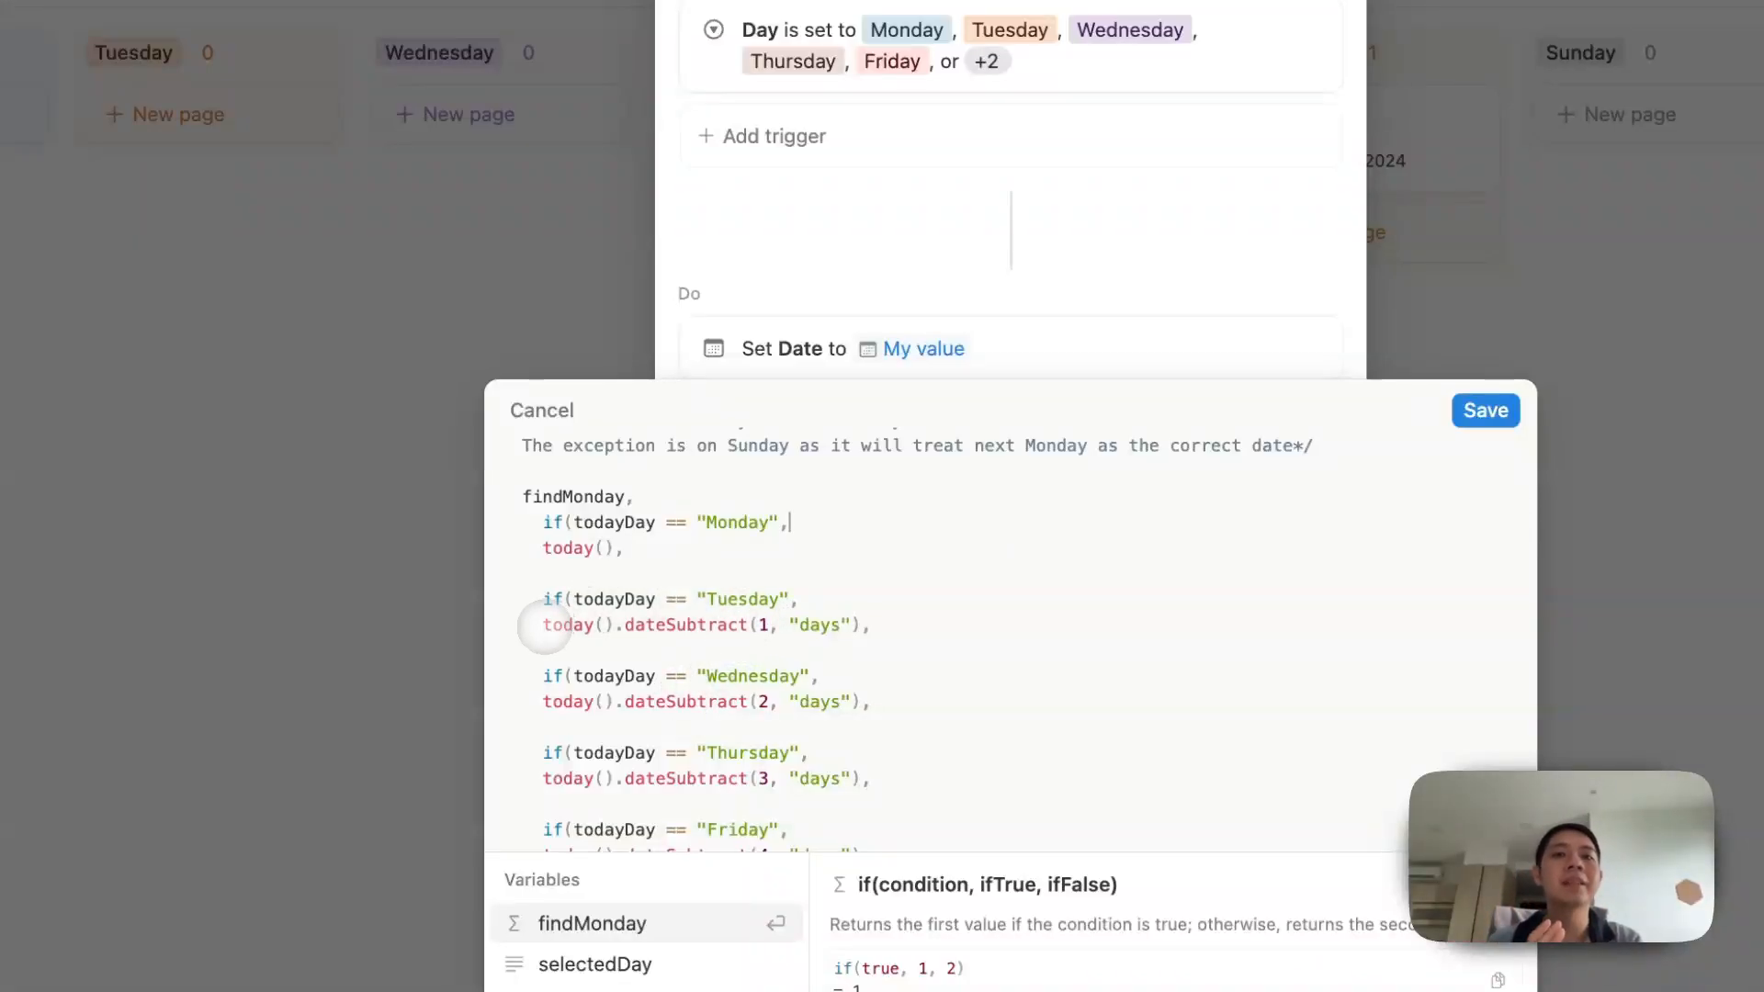
{"action": "scroll", "coordinate": [708, 624], "scroll_direction": "down", "scroll_amount": 2}
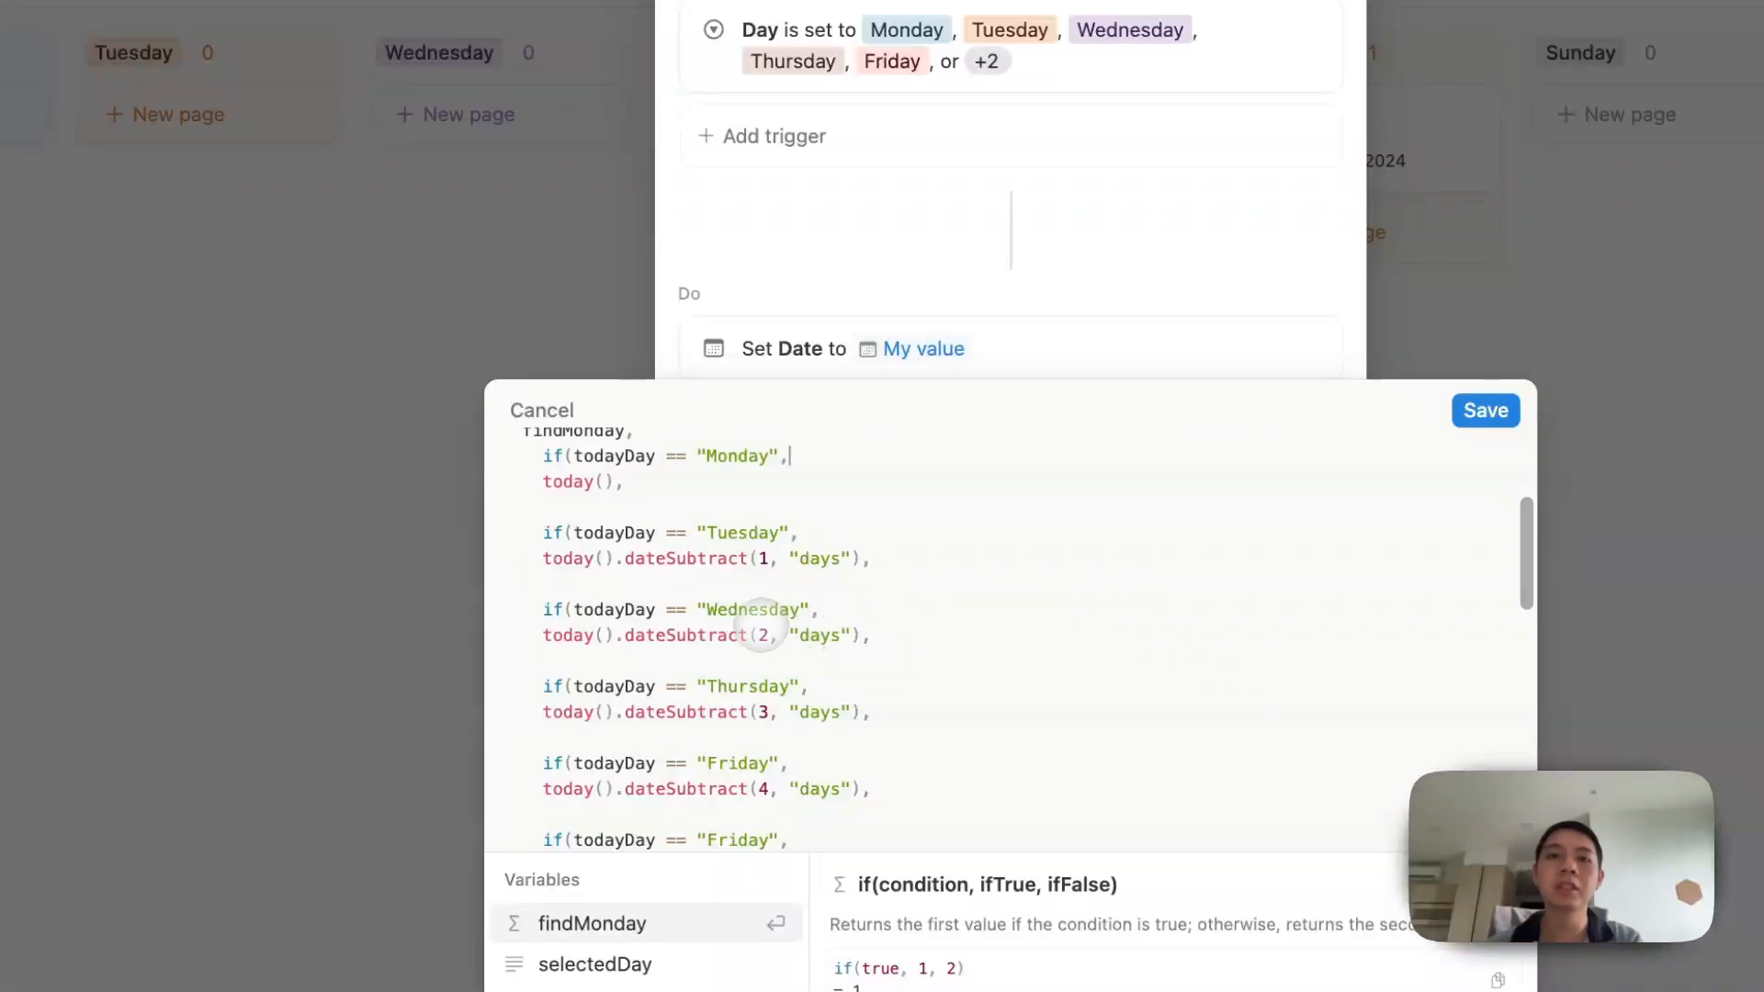
{"action": "scroll", "coordinate": [760, 611], "scroll_direction": "down", "scroll_amount": 1}
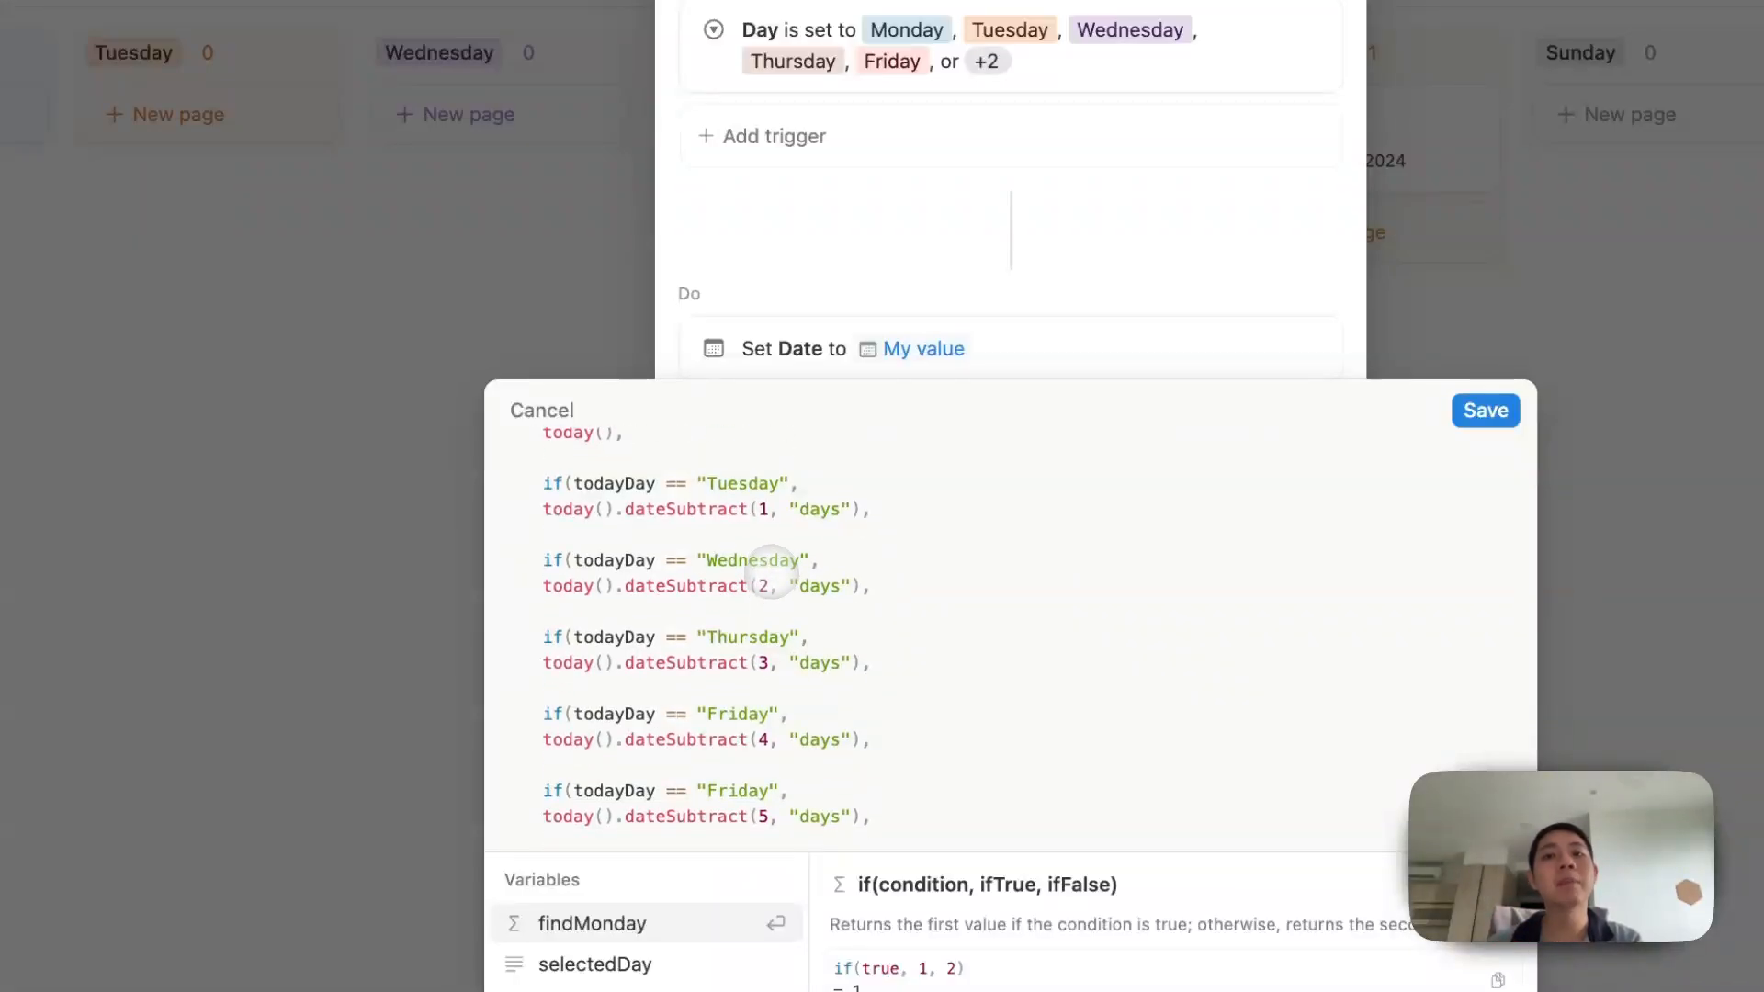
{"action": "scroll", "coordinate": [757, 602], "scroll_direction": "down", "scroll_amount": 1}
{"action": "scroll", "coordinate": [740, 616], "scroll_direction": "down", "scroll_amount": 2}
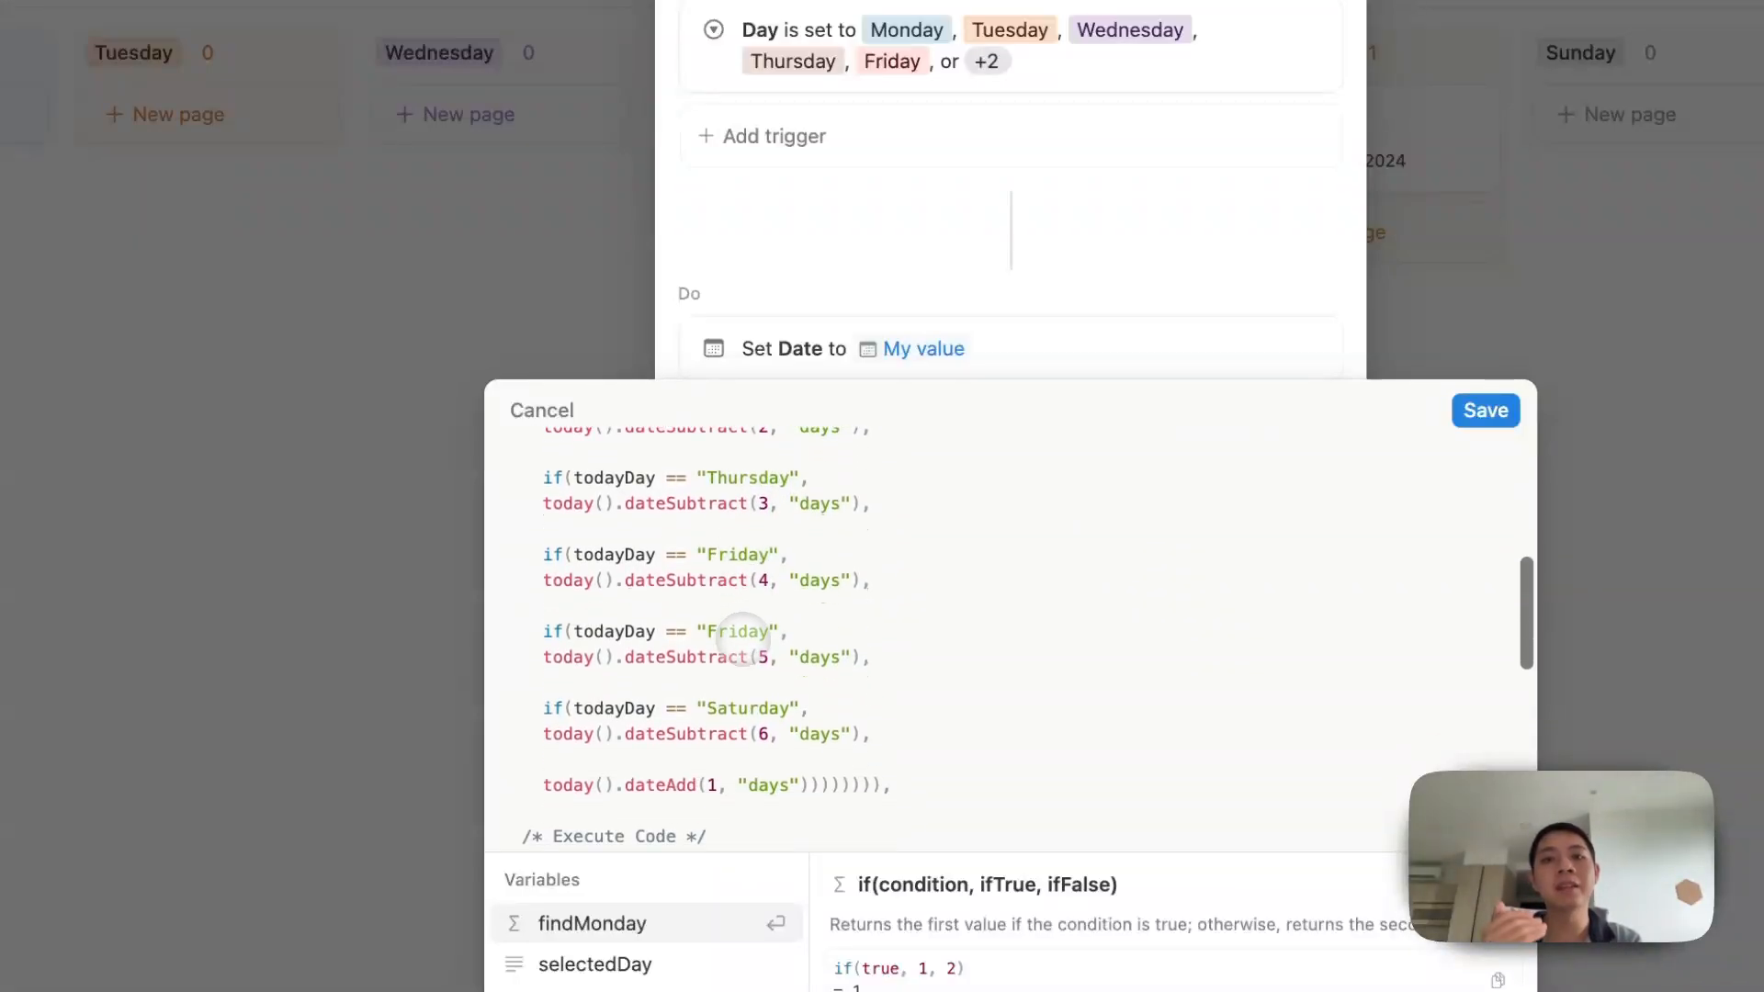
{"action": "scroll", "coordinate": [746, 677], "scroll_direction": "down", "scroll_amount": 1}
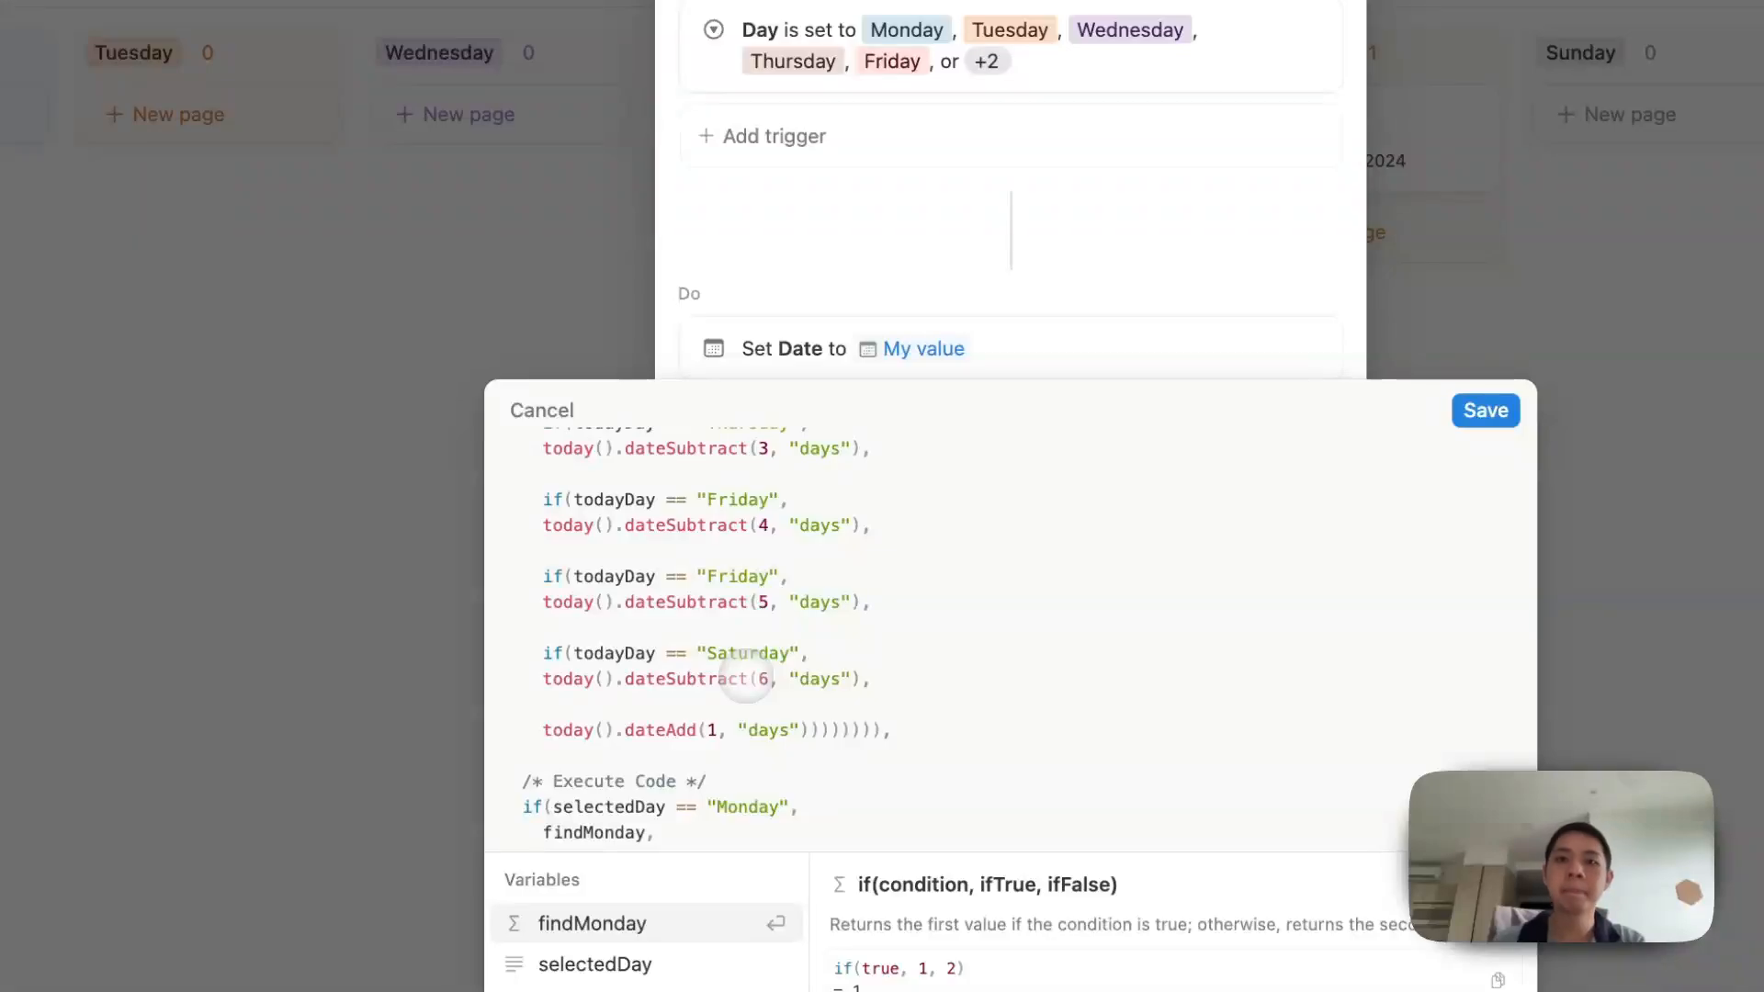
{"action": "scroll", "coordinate": [746, 677], "scroll_direction": "down", "scroll_amount": 2}
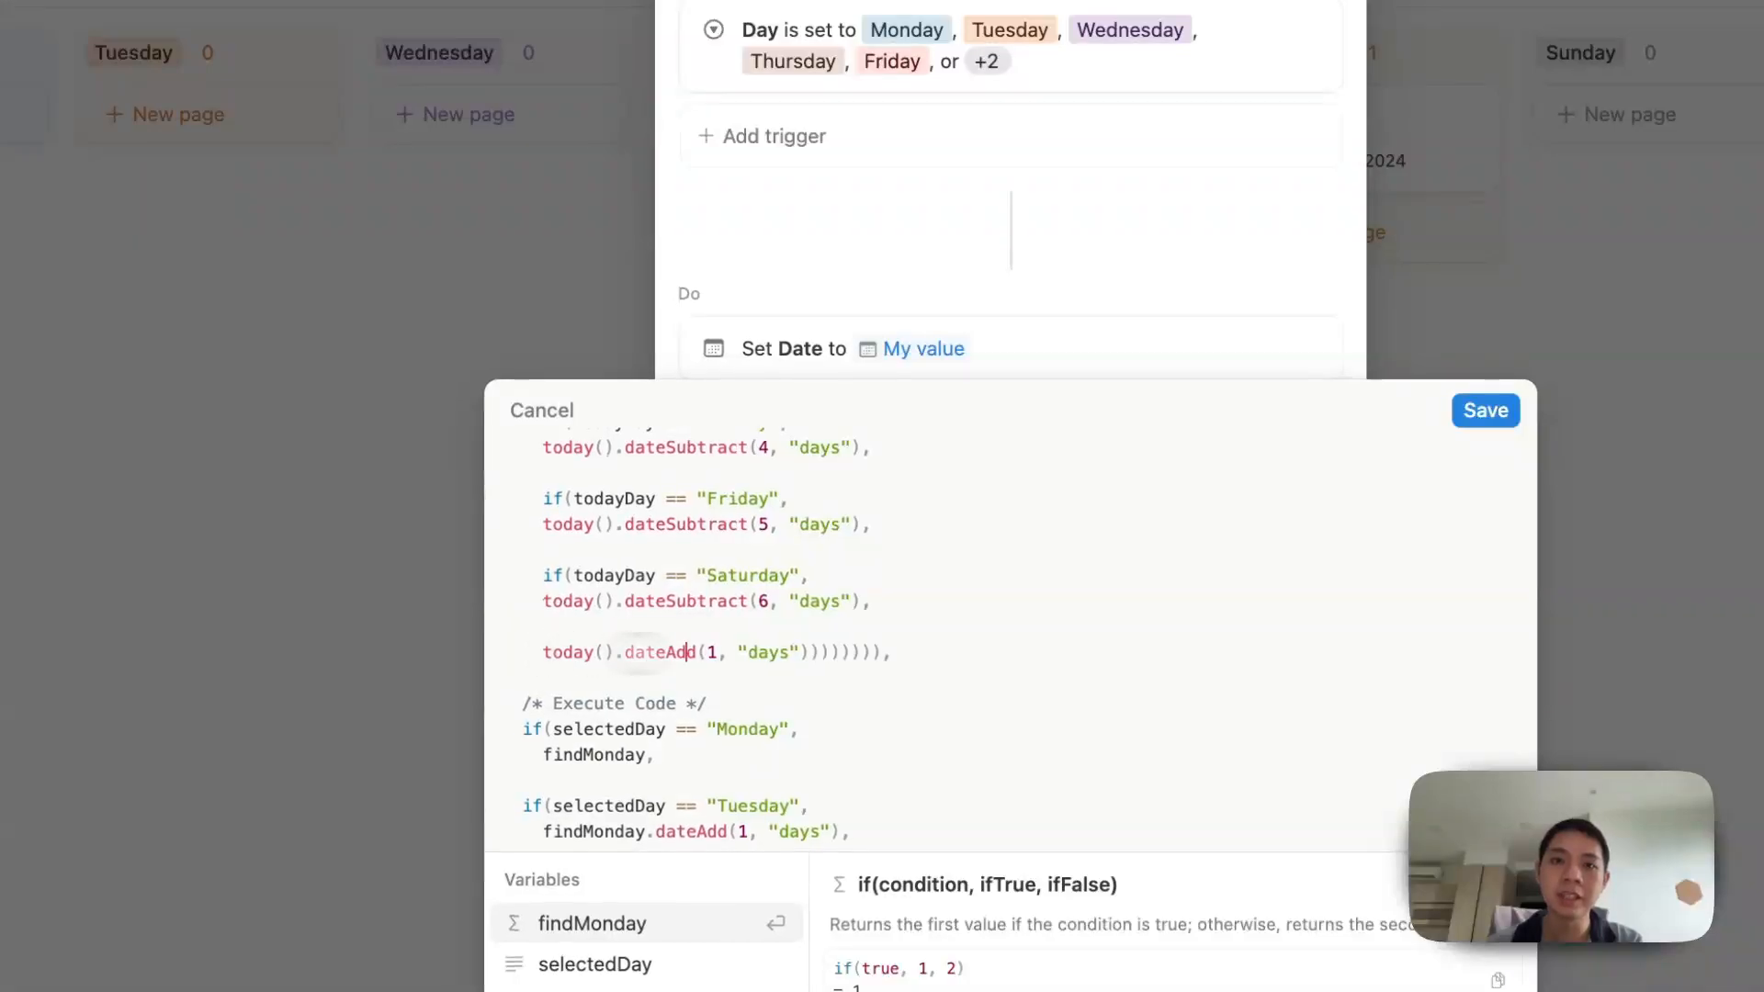
- Examine the dateAdd fallback that ends the findMonday part of the formula and the start of the Execute Code section
{"action": "left_click_drag", "start_coordinate": [878, 652], "coordinate": [503, 643]}
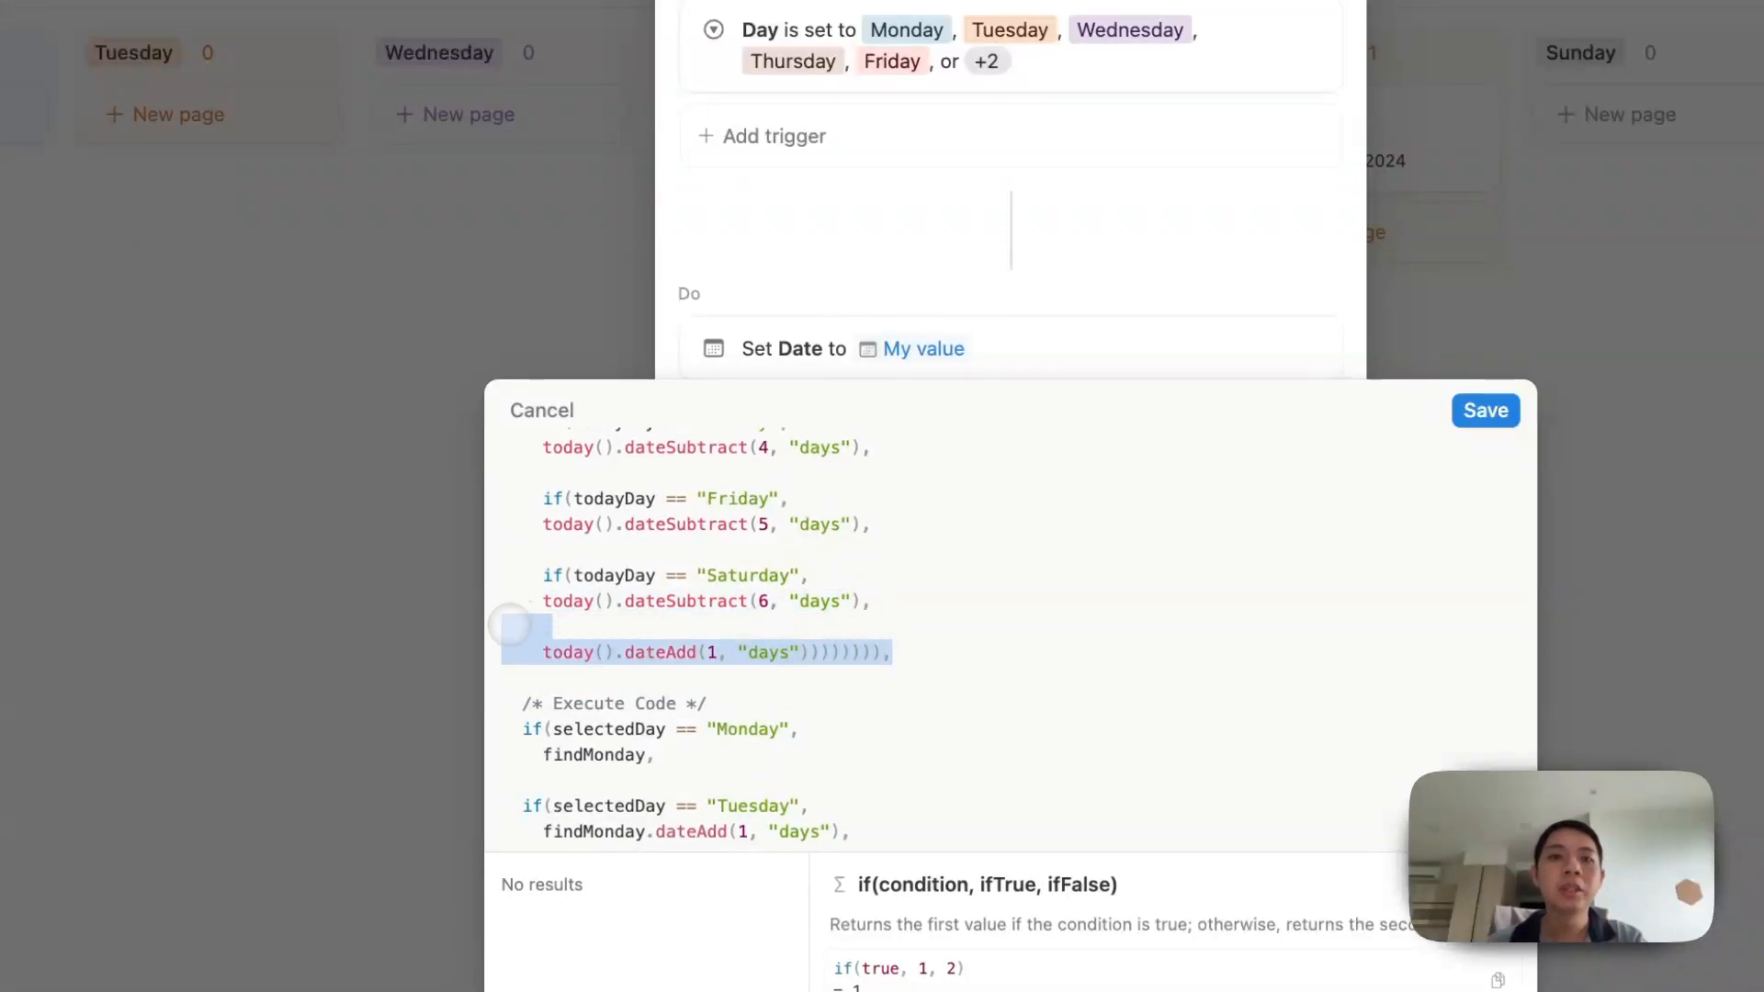
{"action": "left_click", "coordinate": [513, 648]}
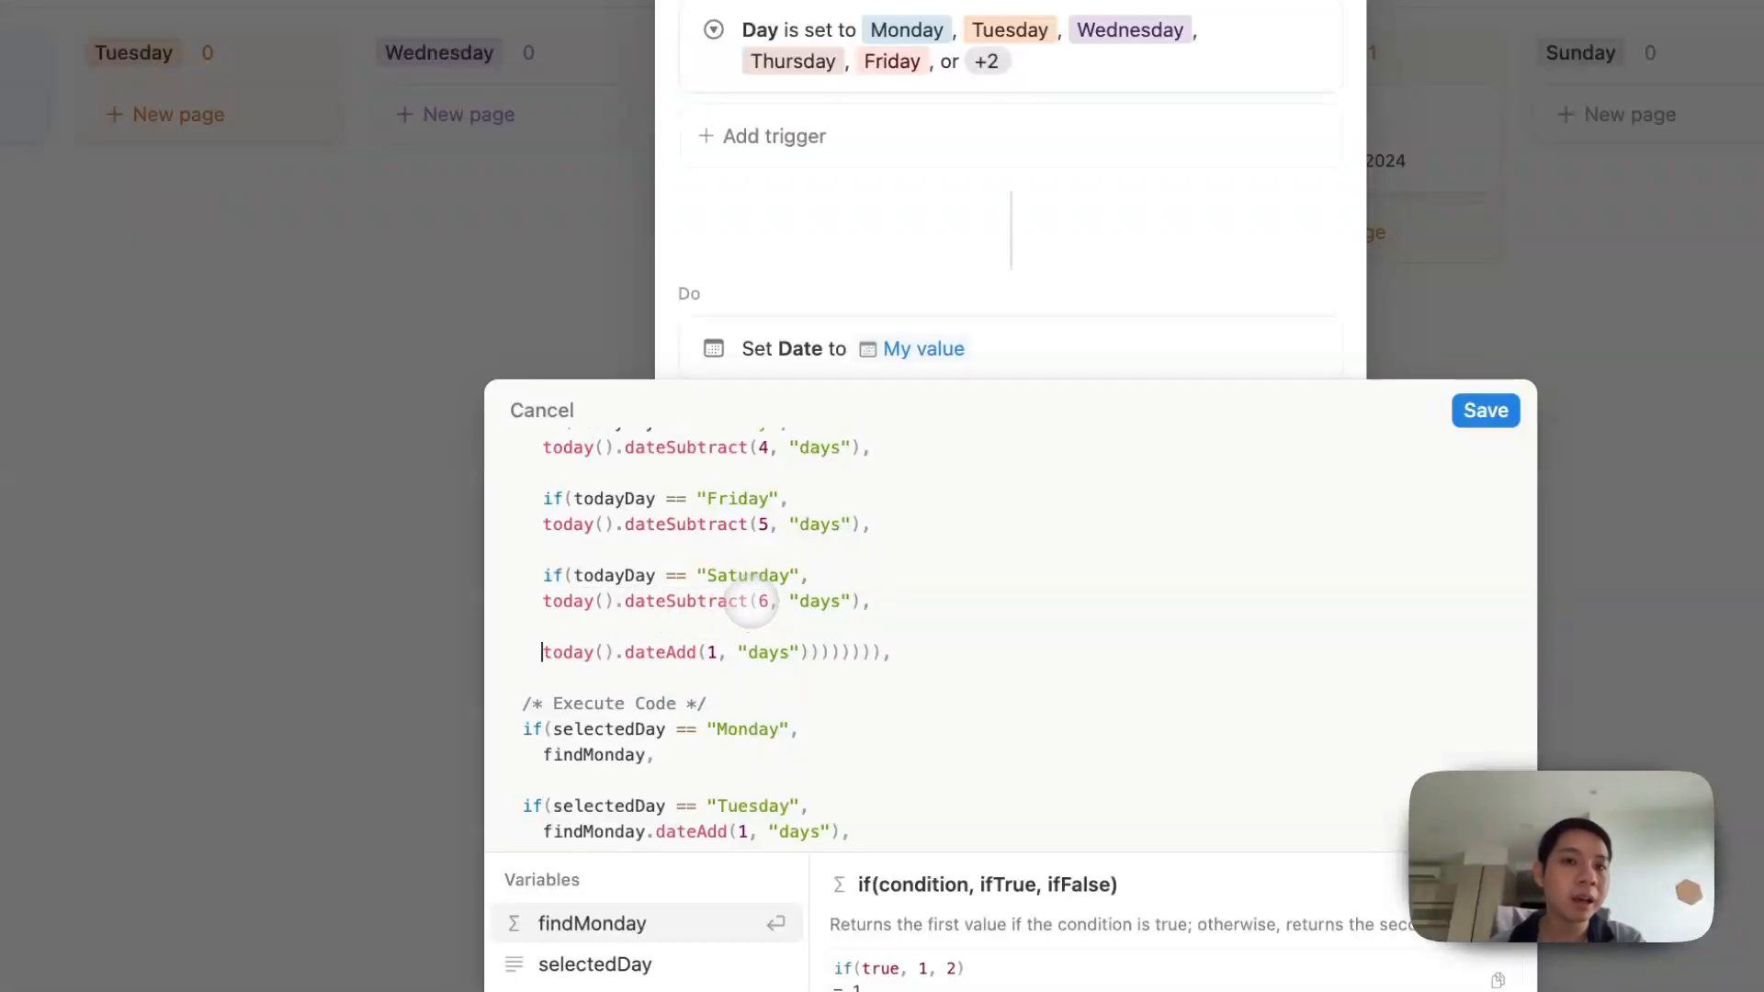
{"action": "scroll", "coordinate": [829, 621], "scroll_direction": "down", "scroll_amount": 5}
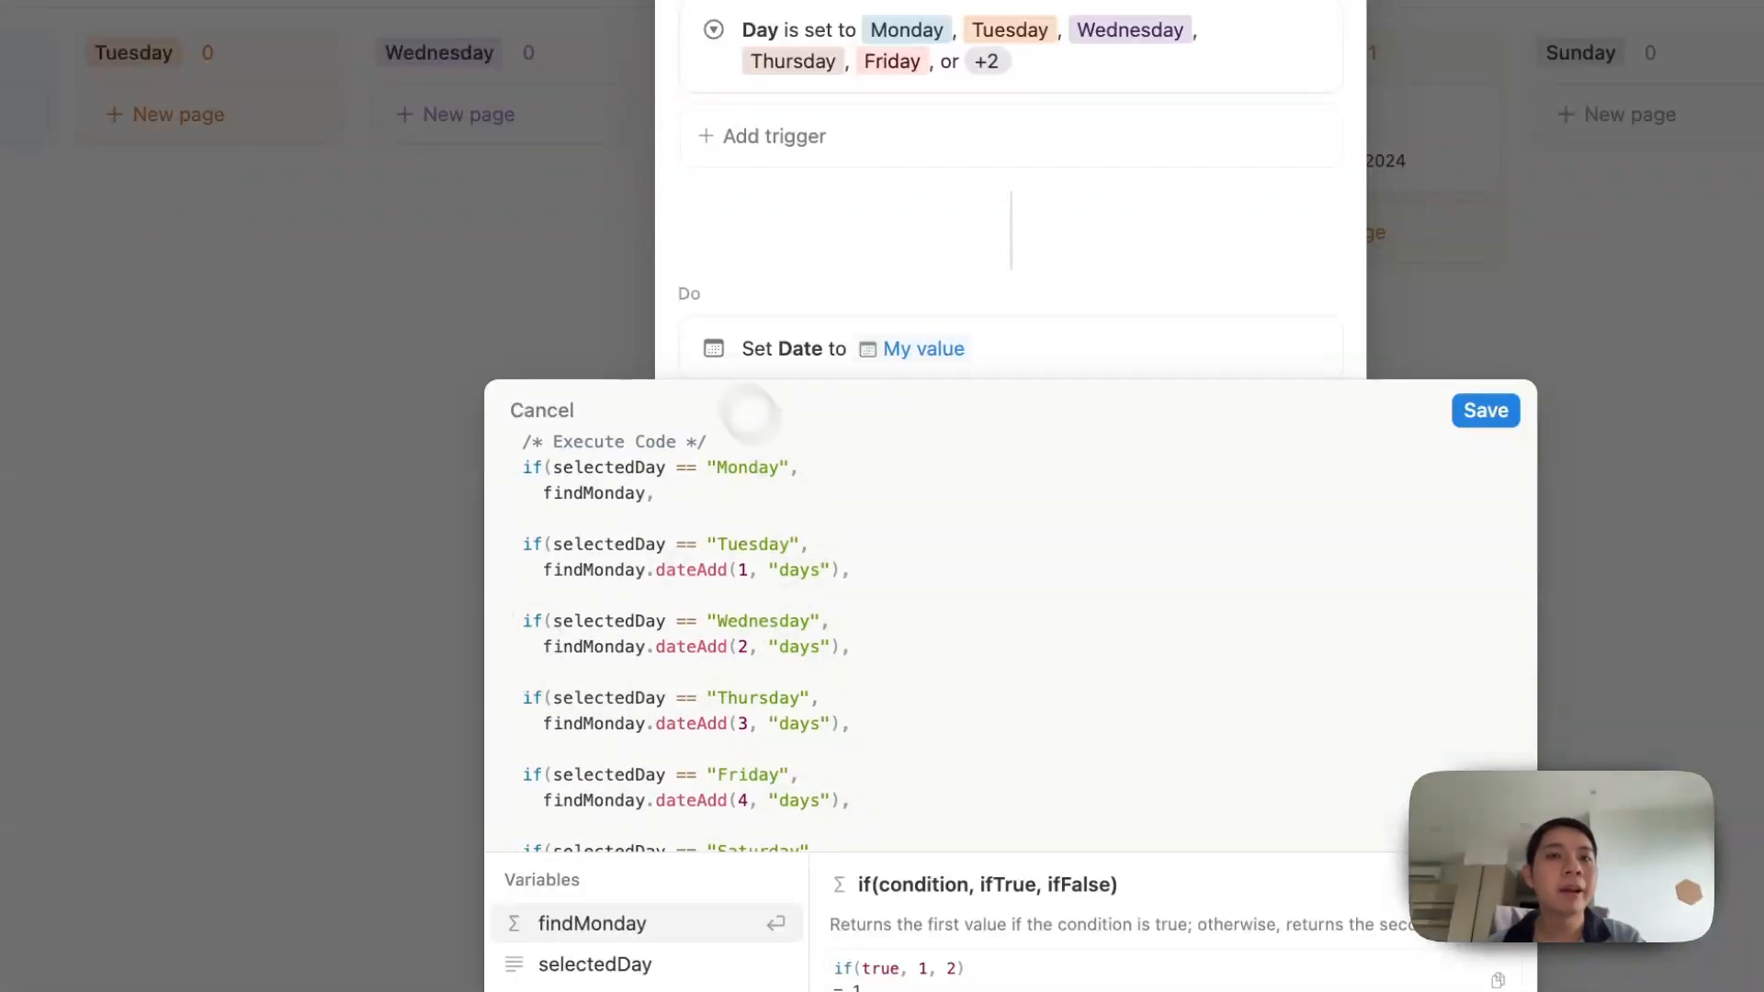
{"action": "scroll", "coordinate": [634, 630], "scroll_direction": "up", "scroll_amount": 2}
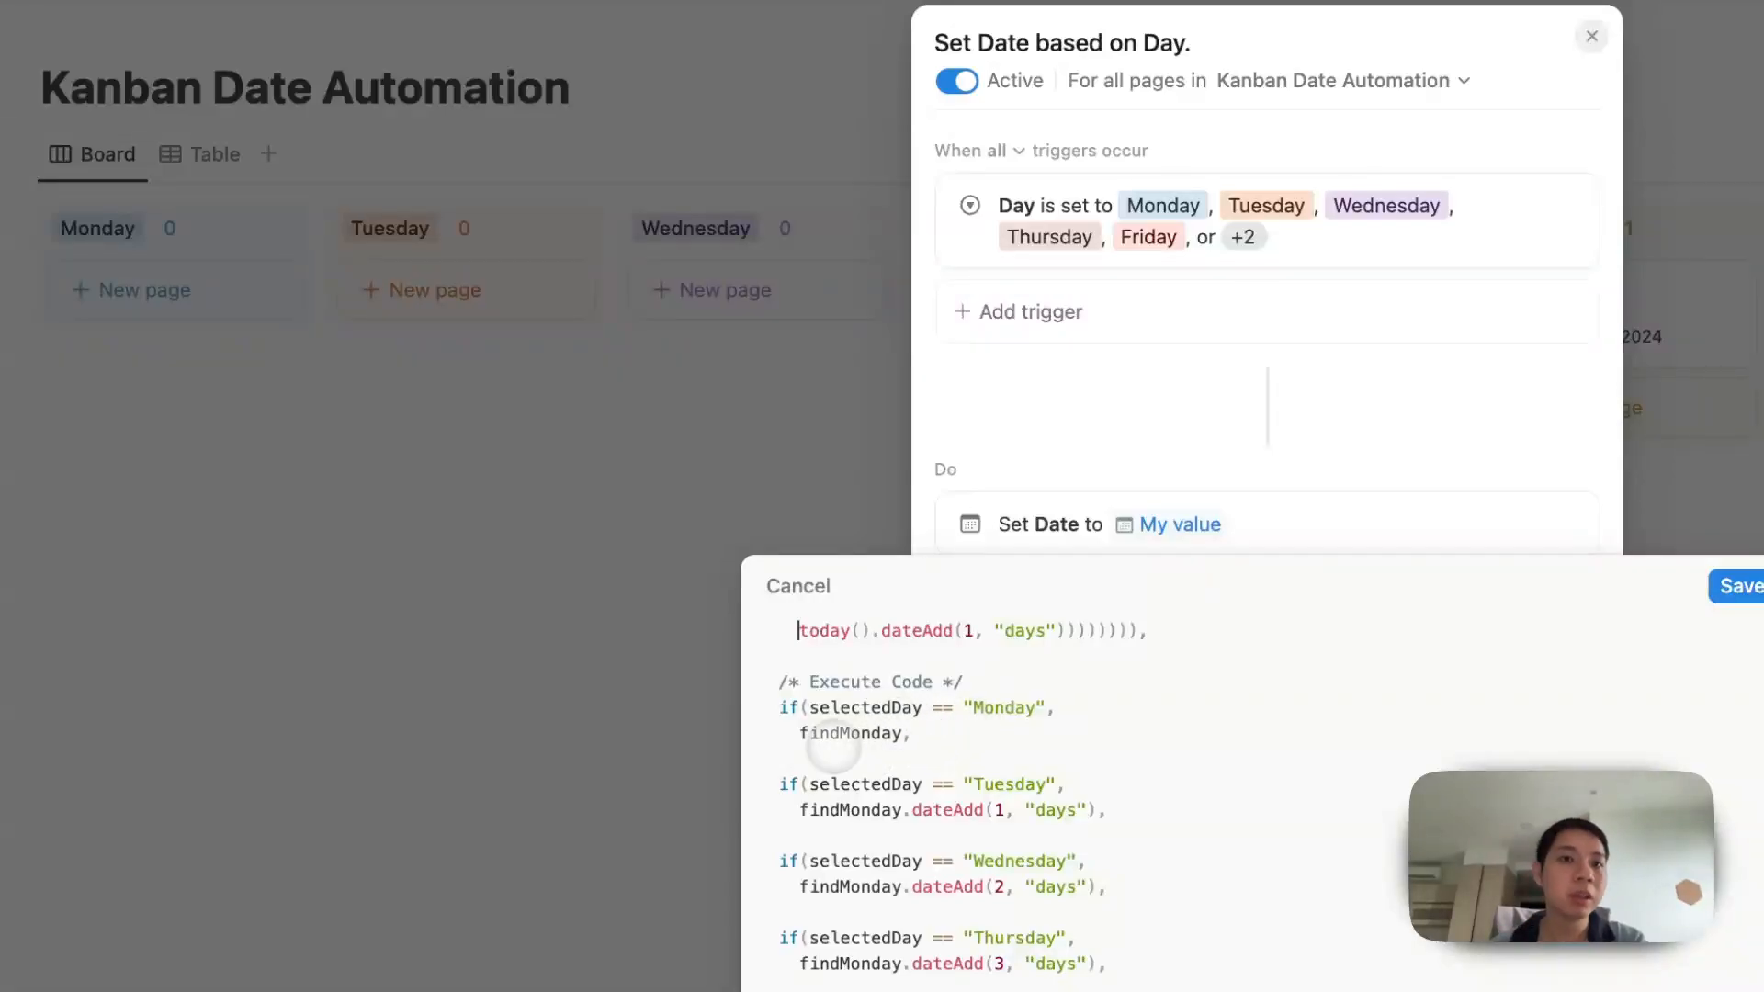
- Examine the Execute Code conditions from Monday to Sunday, reading how each selectedDay adds days to findMonday
{"action": "left_click", "coordinate": [965, 733]}
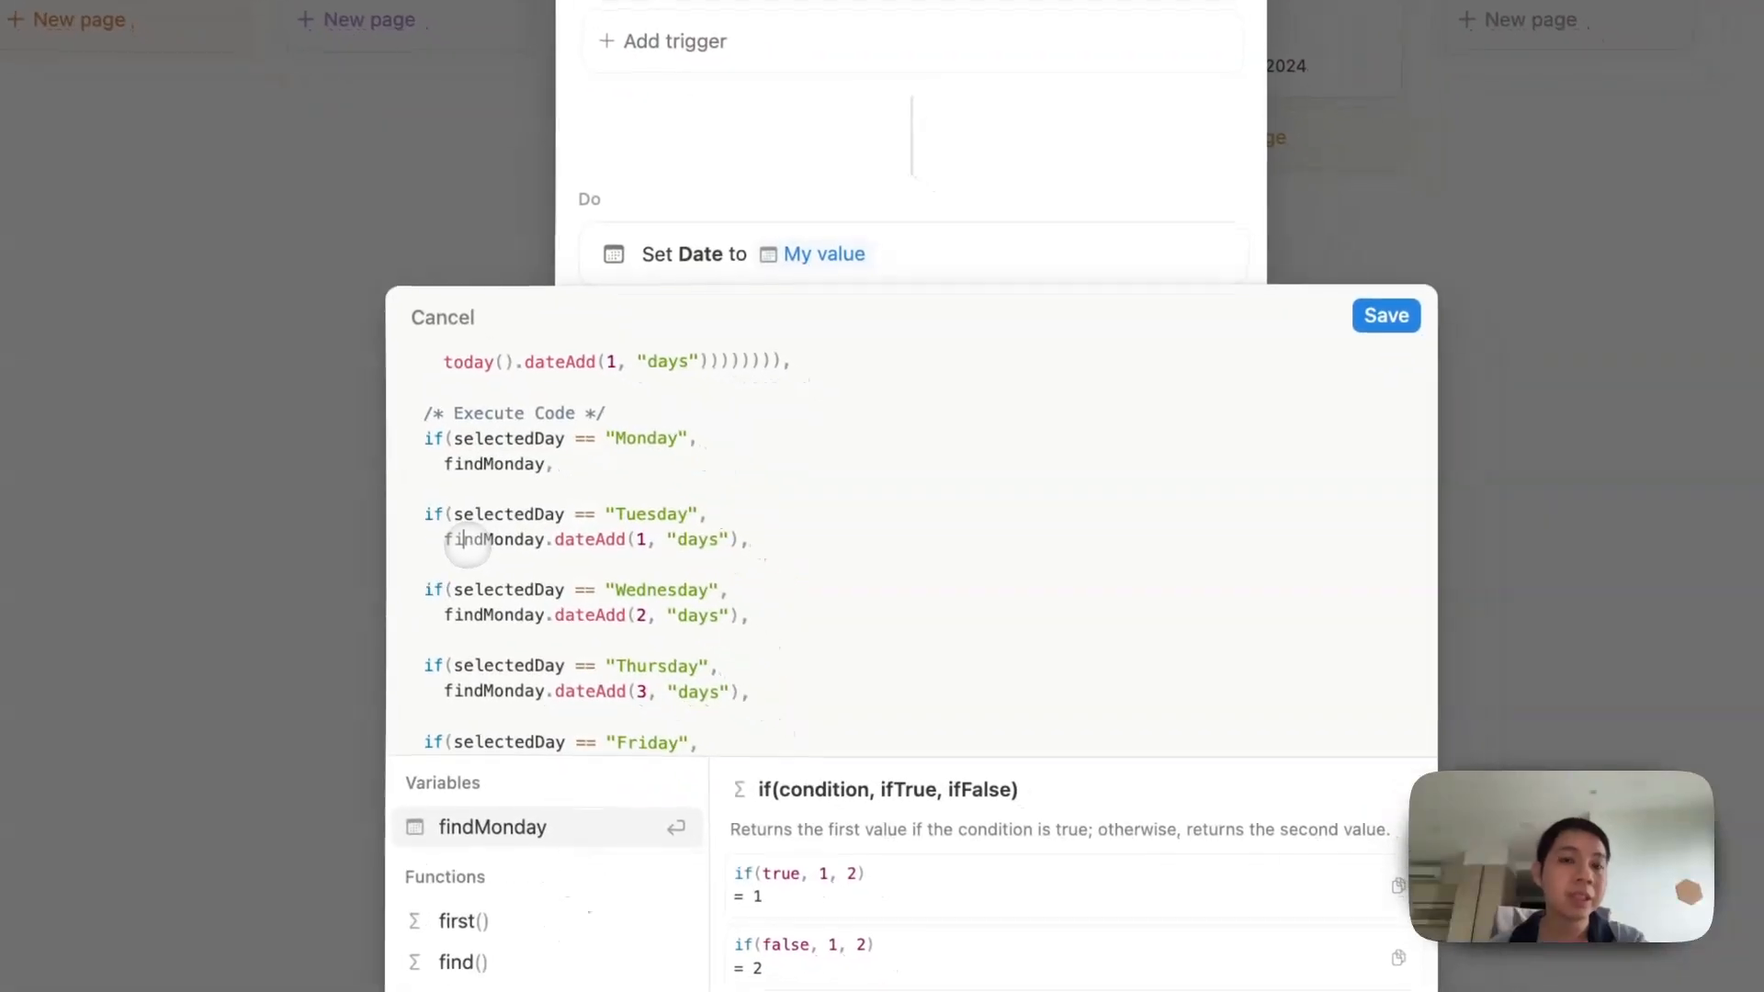
{"action": "double_click", "coordinate": [552, 585]}
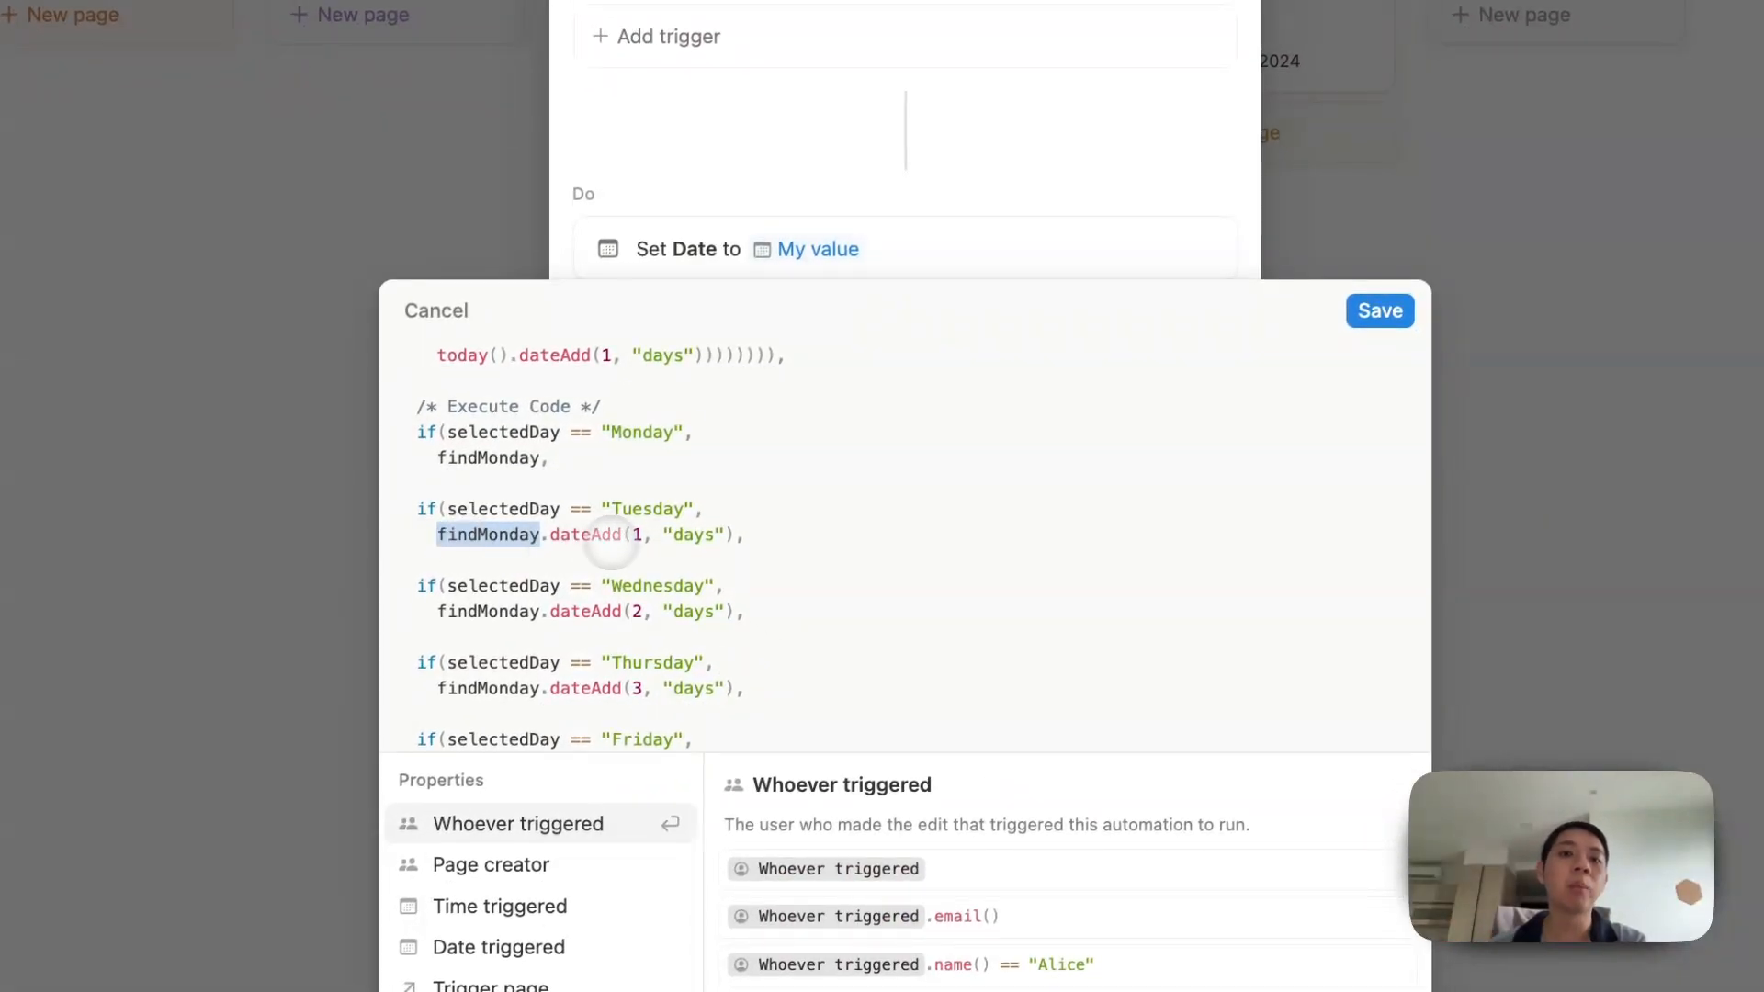
{"action": "left_click", "coordinate": [602, 611]}
{"action": "scroll", "coordinate": [602, 611], "scroll_direction": "down", "scroll_amount": 2}
{"action": "scroll", "coordinate": [602, 611], "scroll_direction": "down", "scroll_amount": 3}
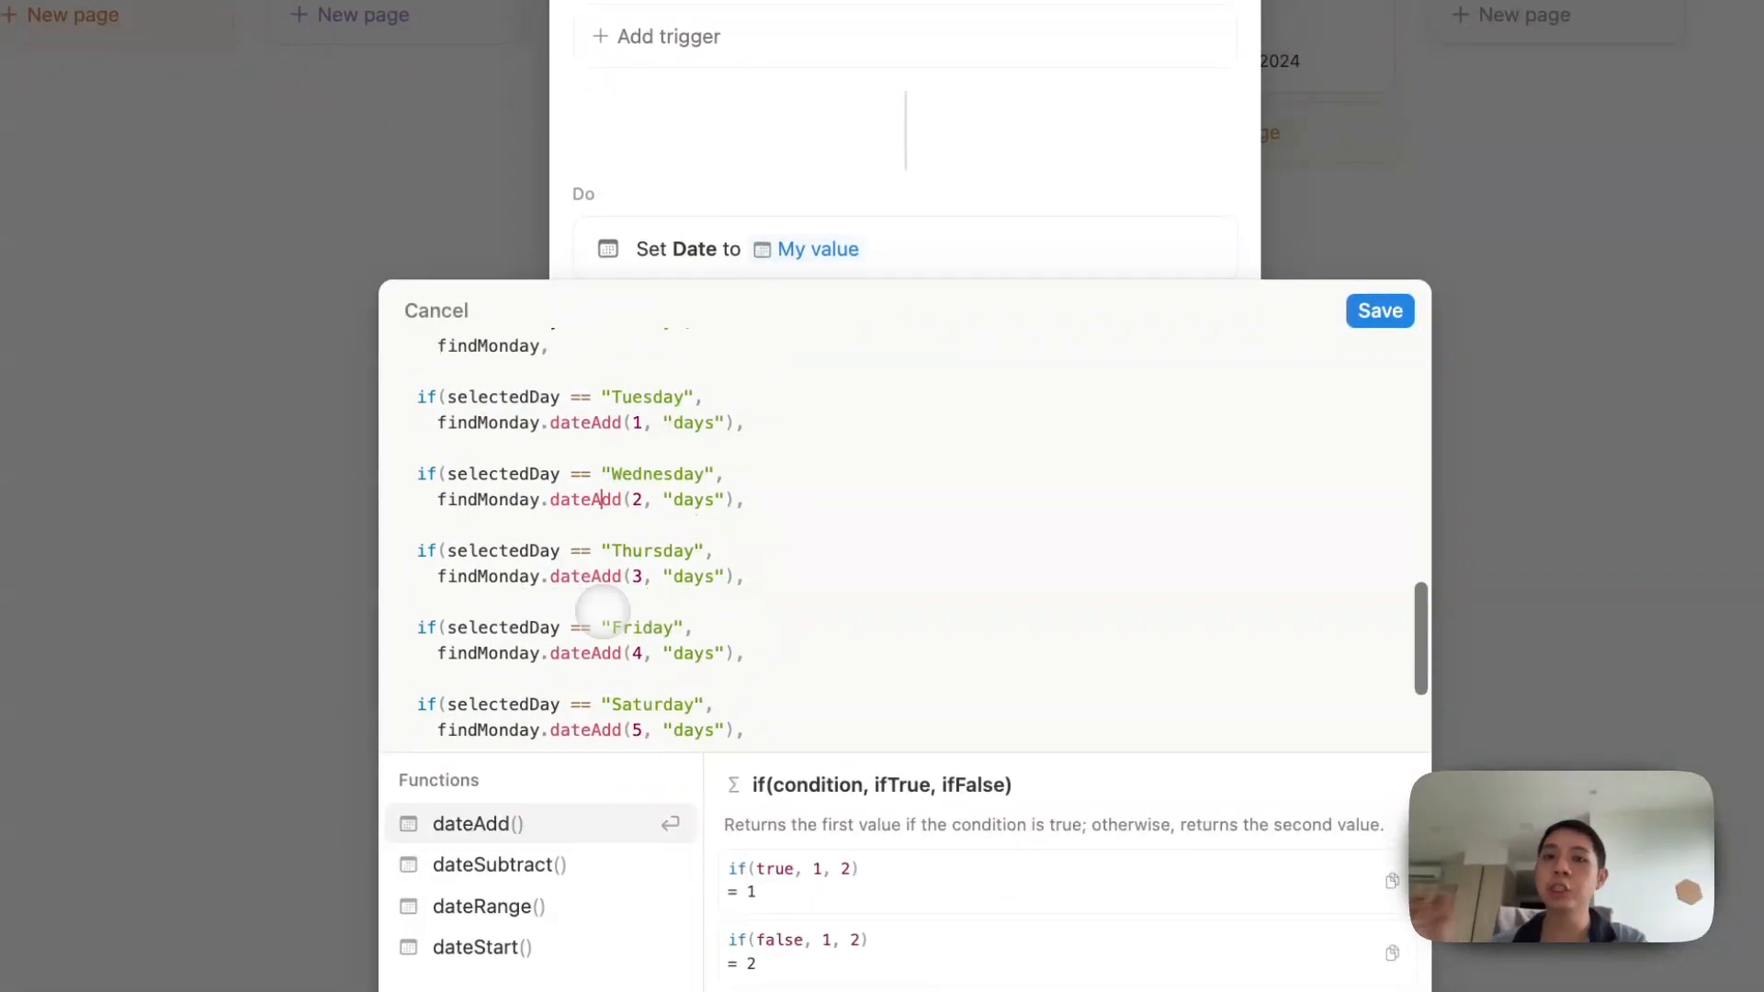
{"action": "scroll", "coordinate": [603, 611], "scroll_direction": "down", "scroll_amount": 1}
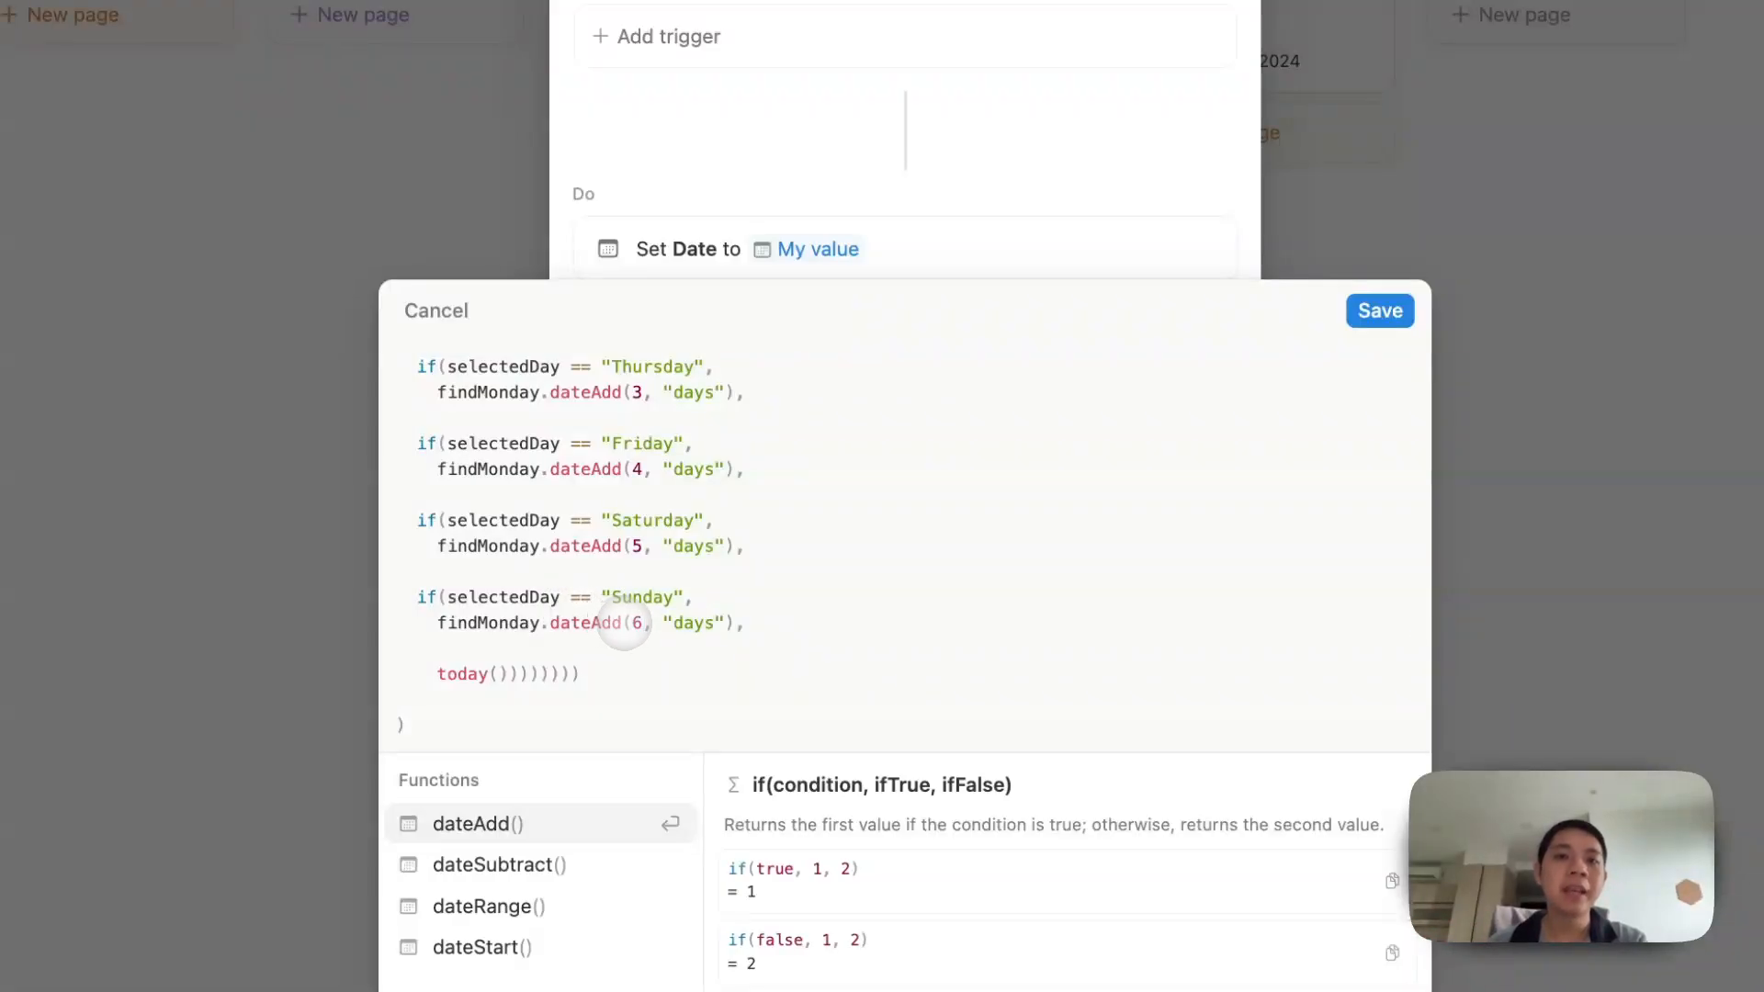
- Examine the today() fallback that closes the Execute Code conditions at the end of the formula
{"action": "left_click", "coordinate": [434, 676]}
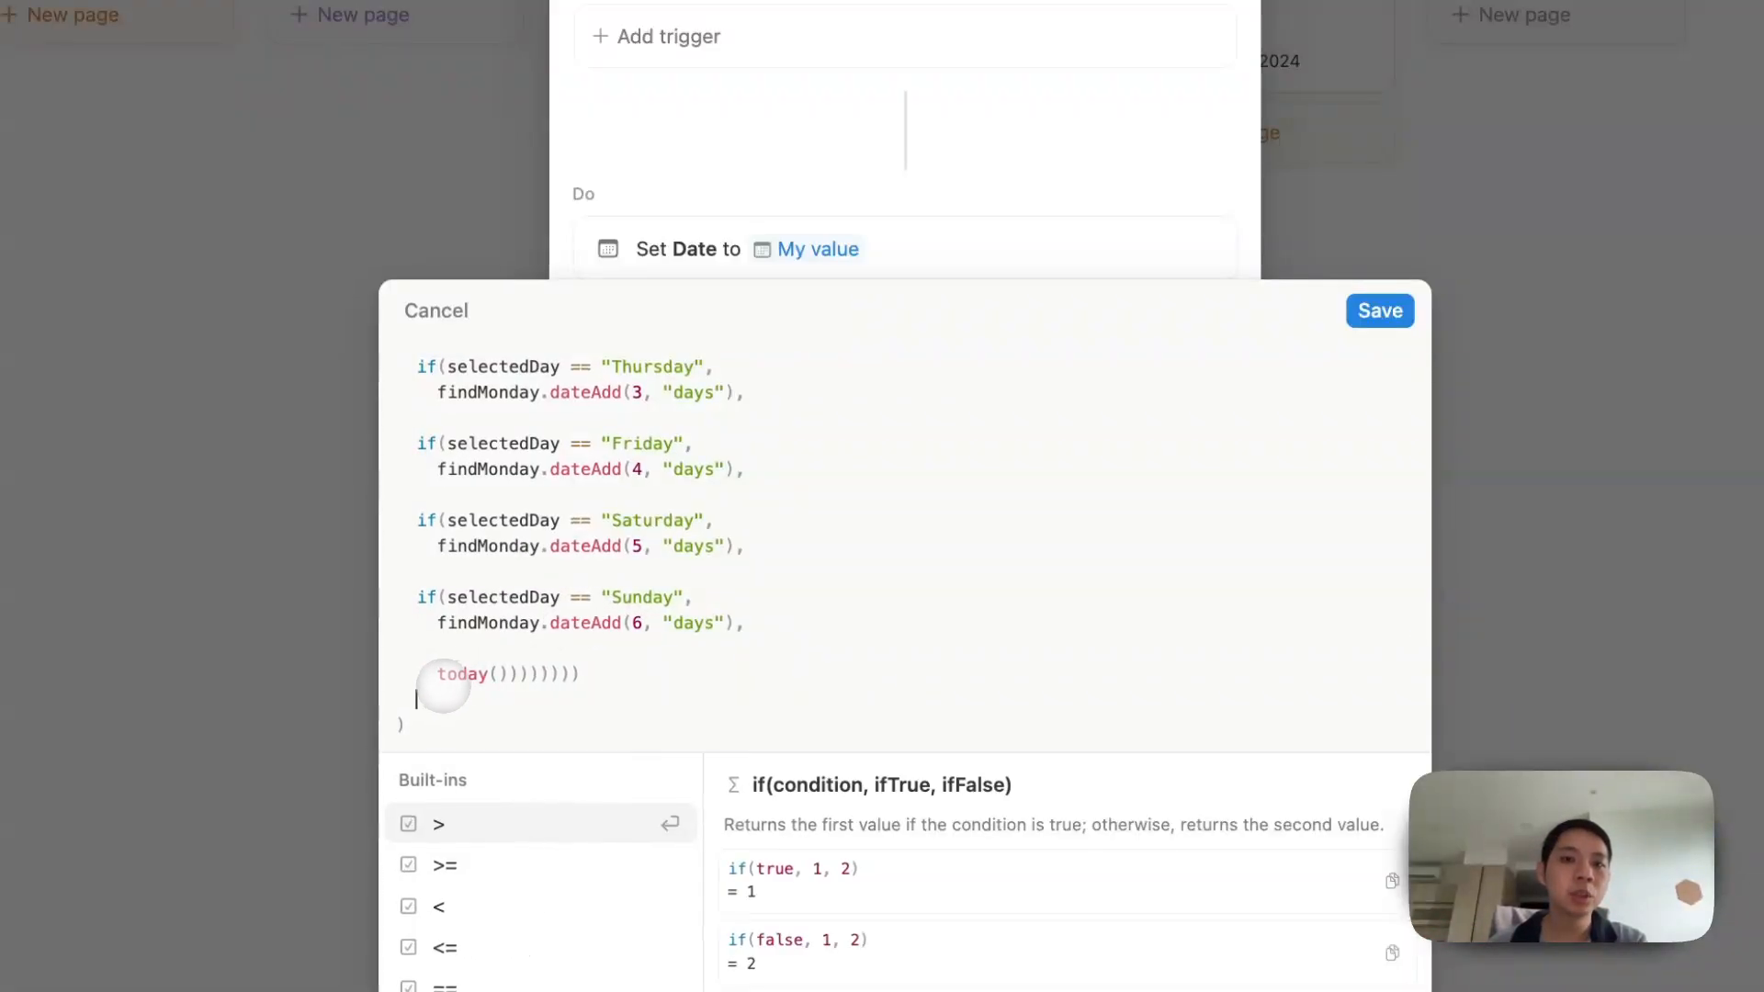
{"action": "left_click", "coordinate": [439, 673]}
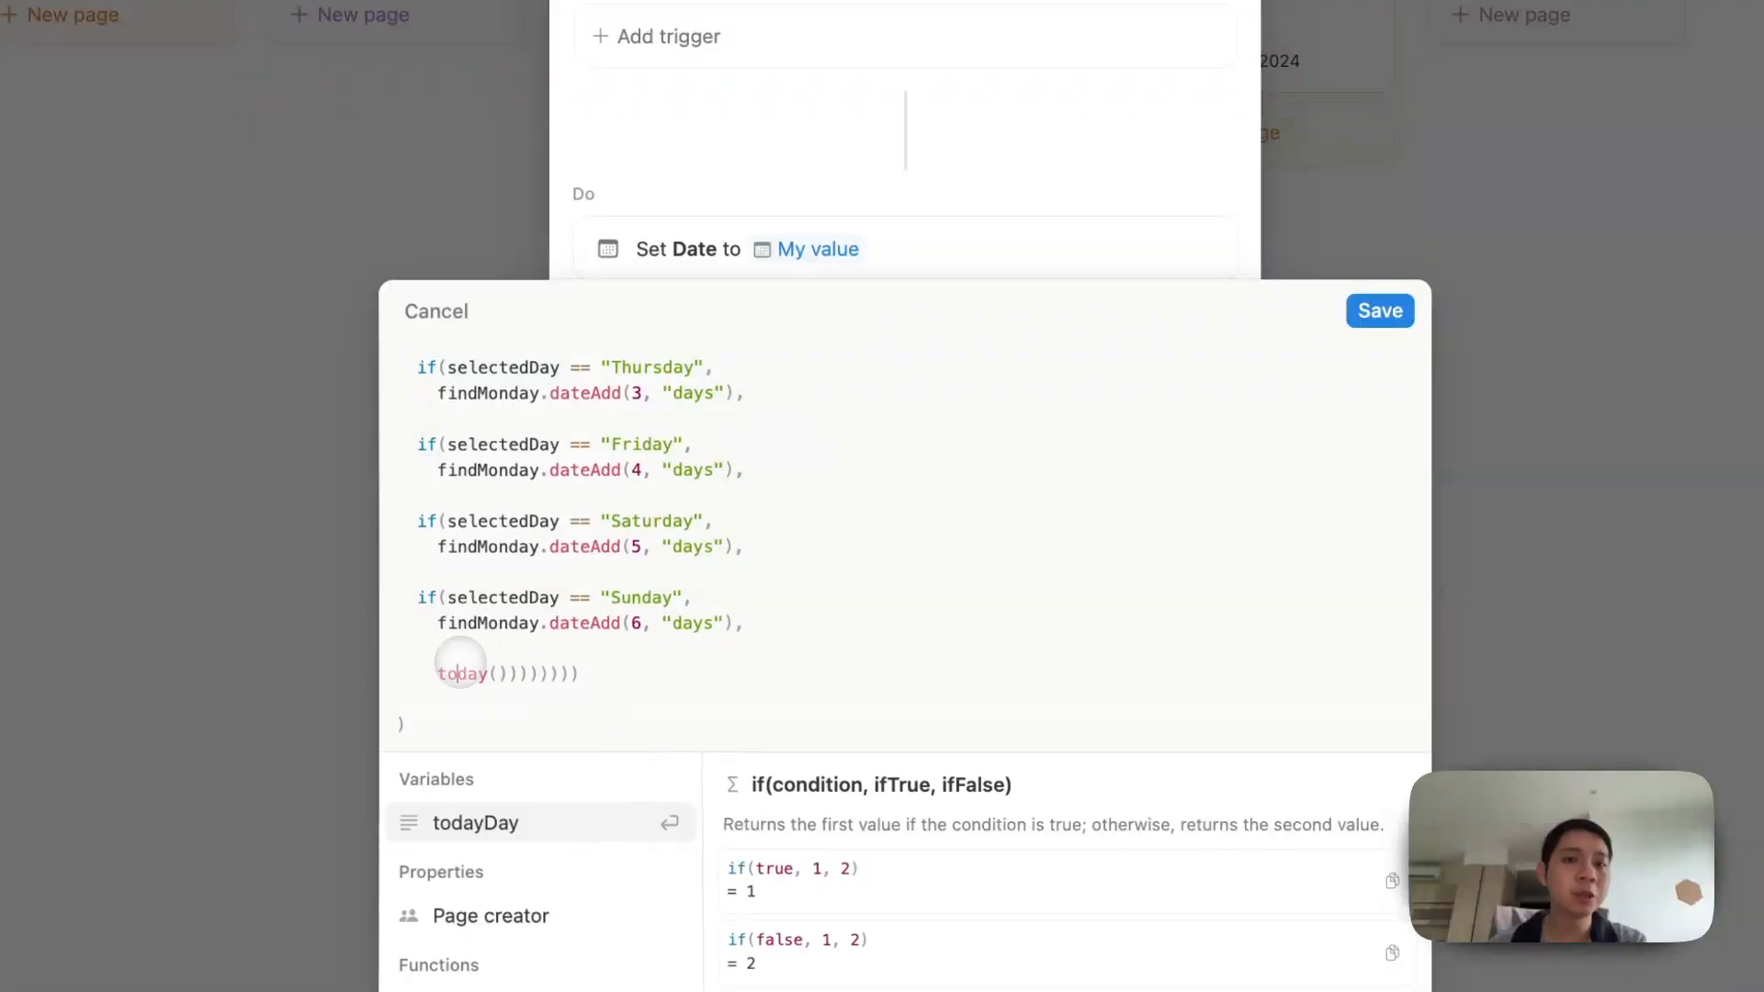
{"action": "triple_click", "coordinate": [439, 673]}
{"action": "left_click", "coordinate": [454, 673]}
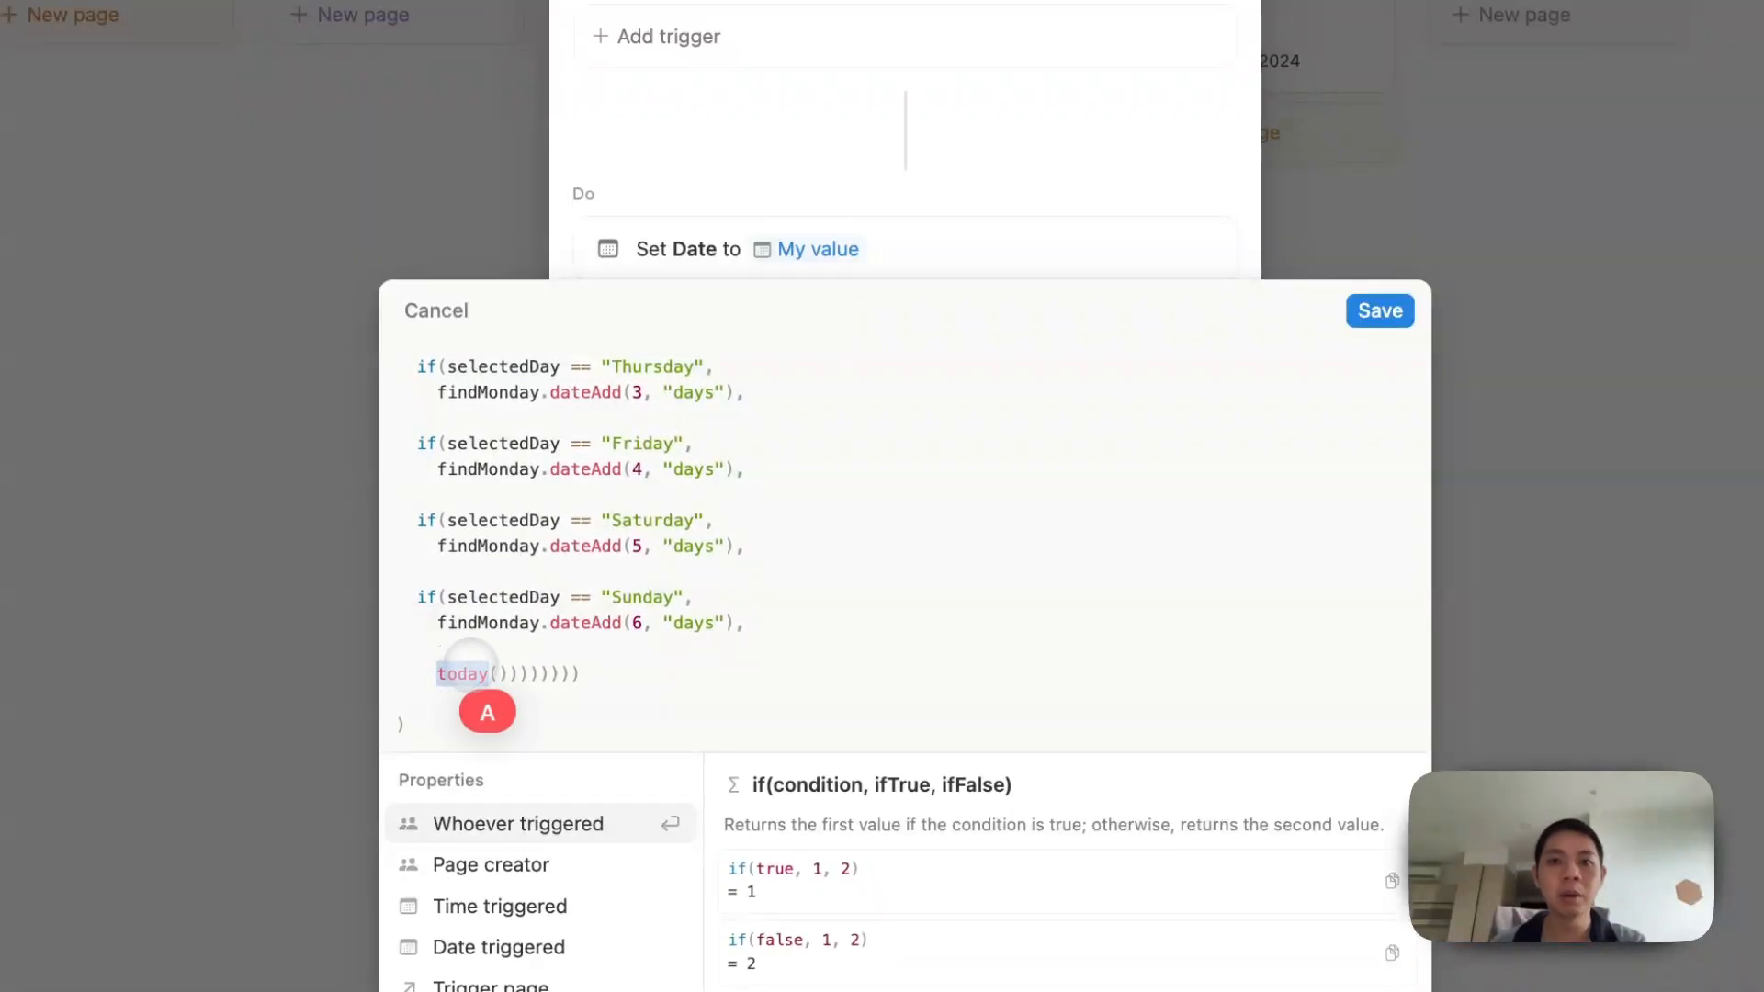
{"action": "left_click", "coordinate": [495, 659]}
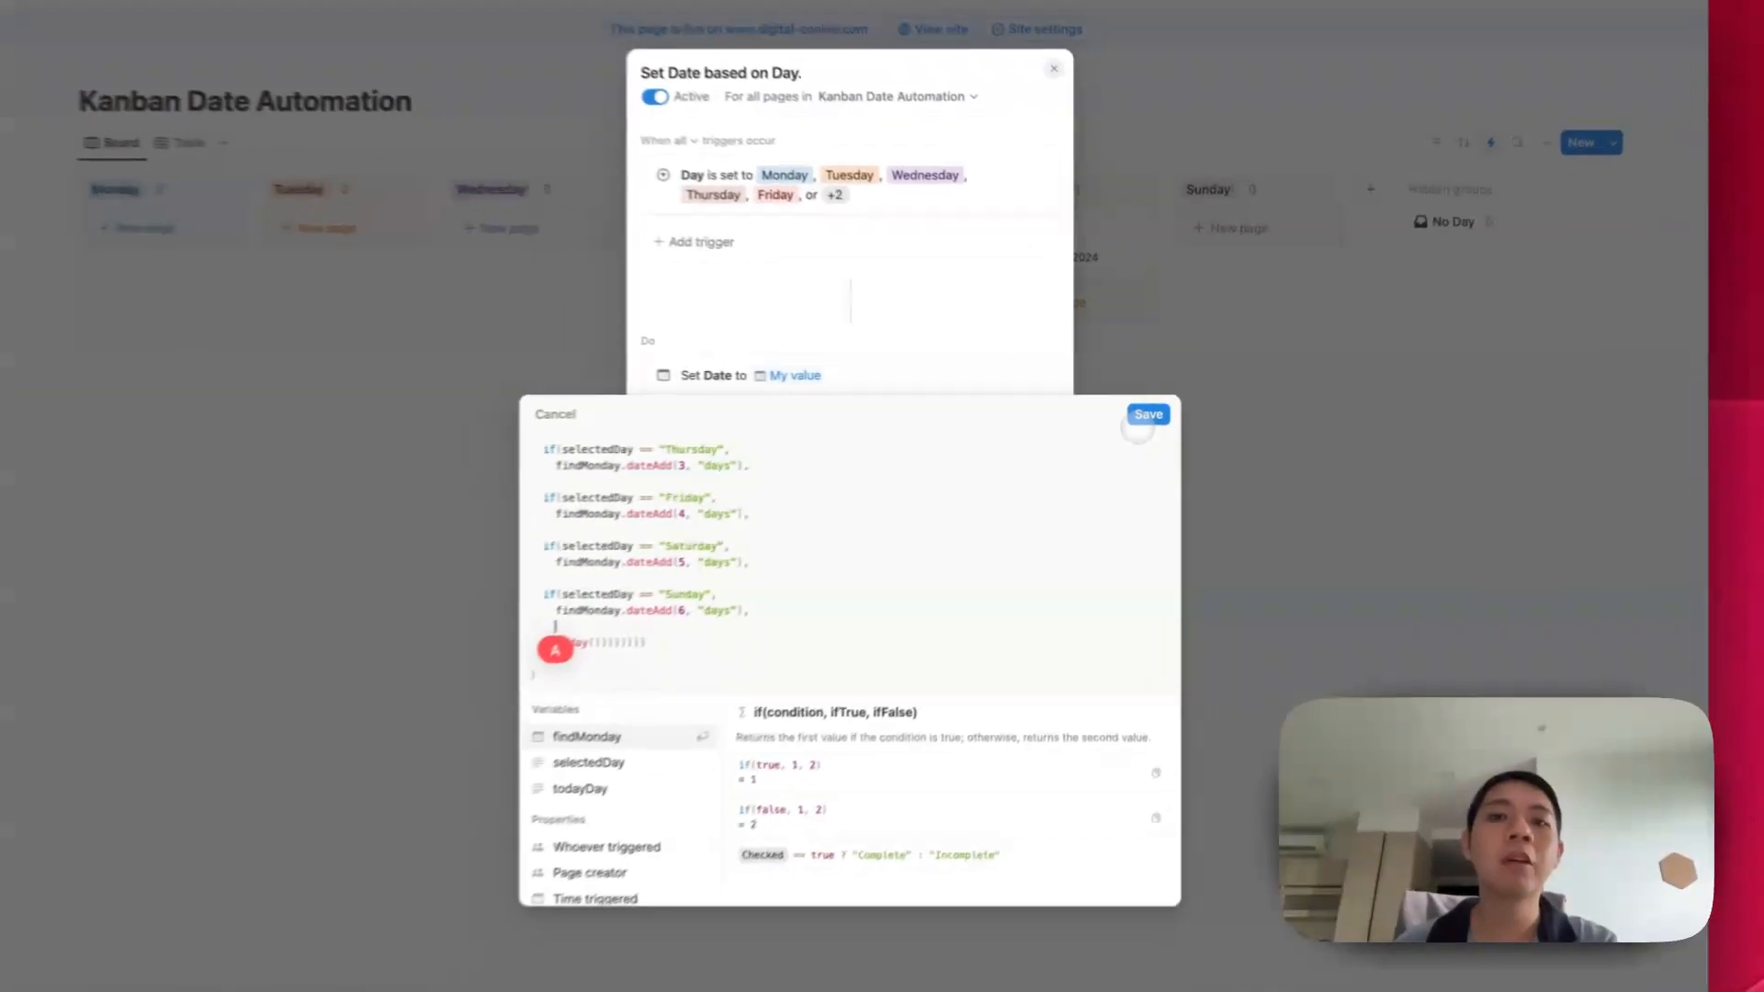
- Save the Set Date formula and close the "Set Date based on Day." automation to return to the board
{"action": "left_click", "coordinate": [1148, 414]}
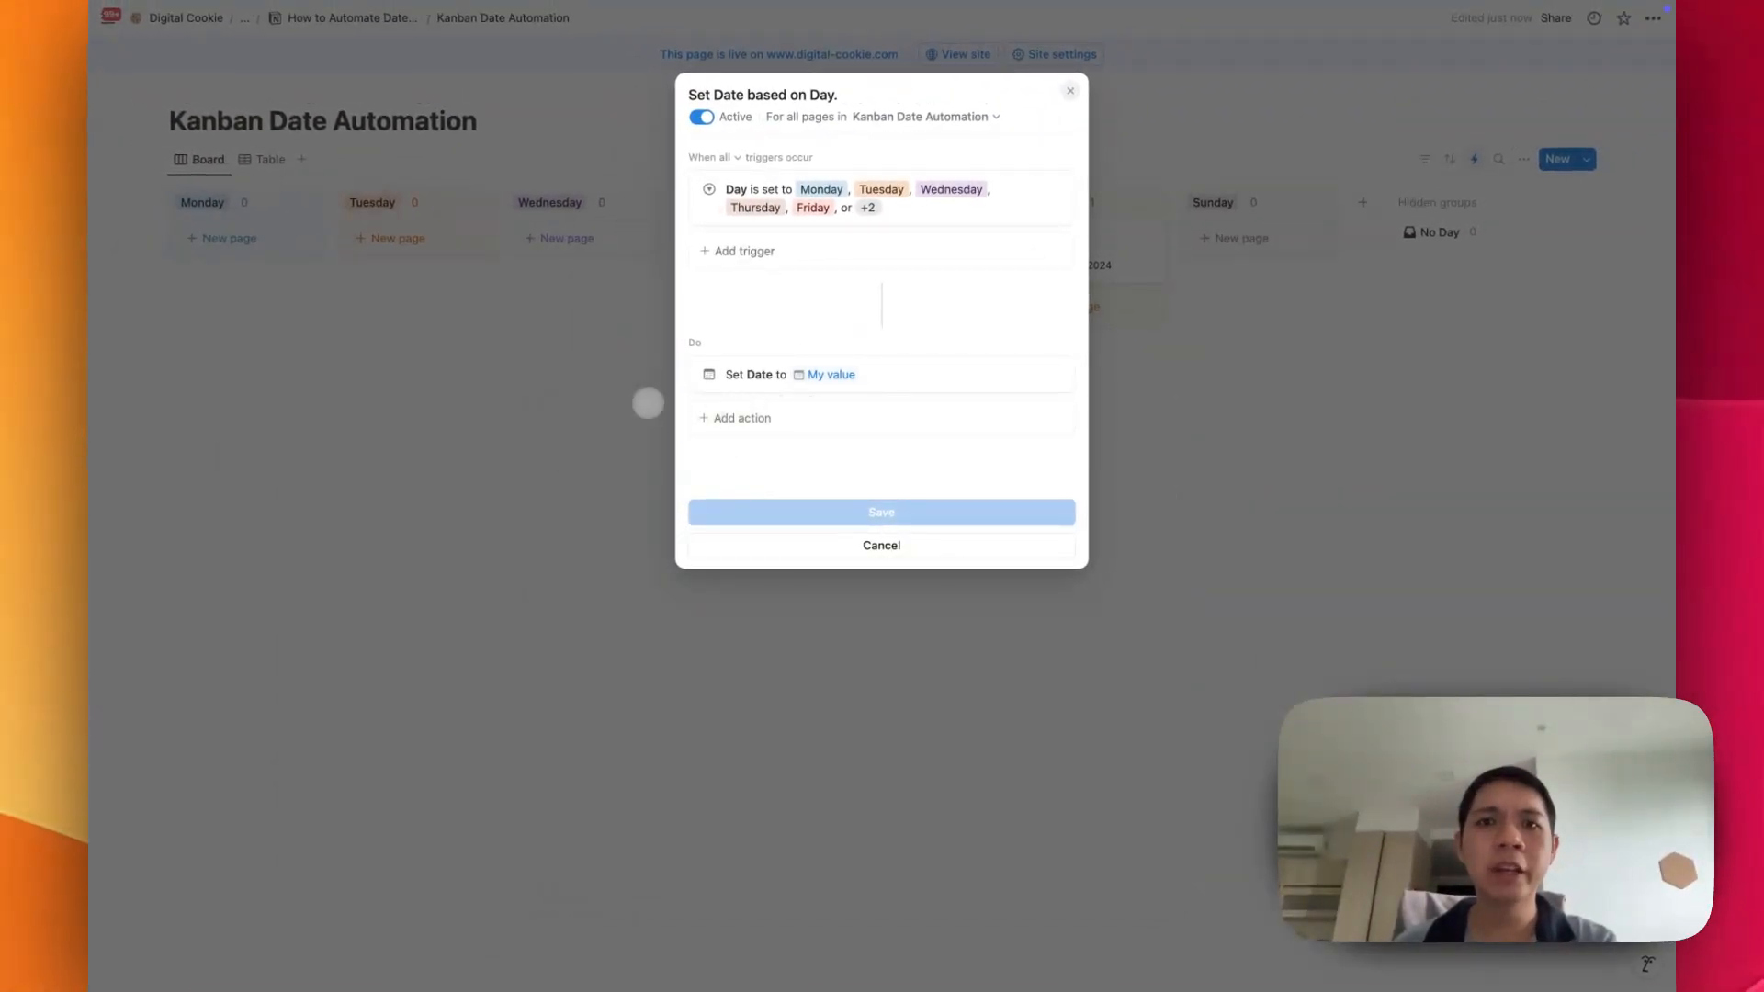
{"action": "left_click", "coordinate": [613, 447]}
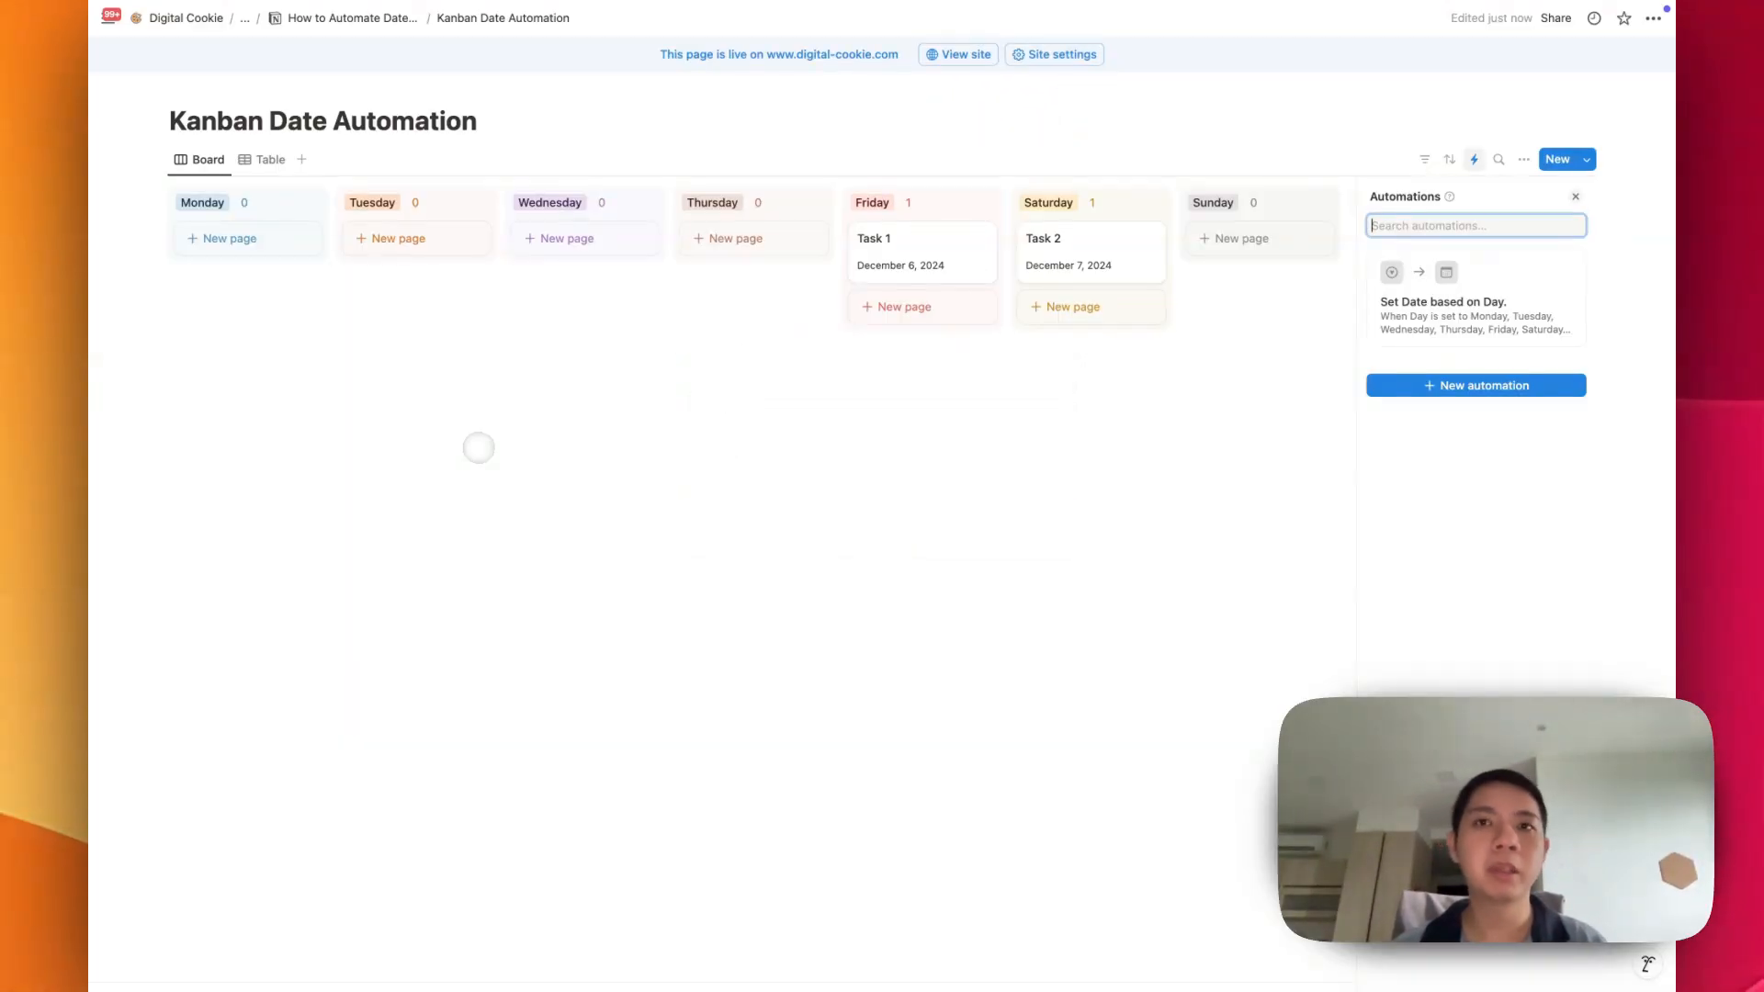